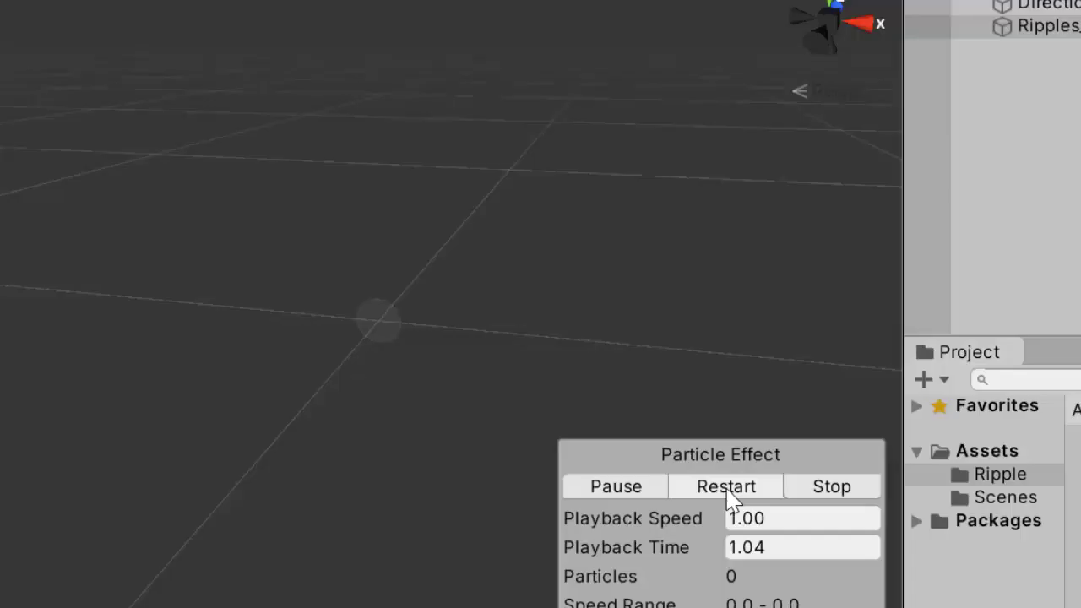
Step: Replay the finished ripple burst effect several times from the start
{"action": "left_click", "coordinate": [730, 496]}
{"action": "left_click", "coordinate": [730, 496]}
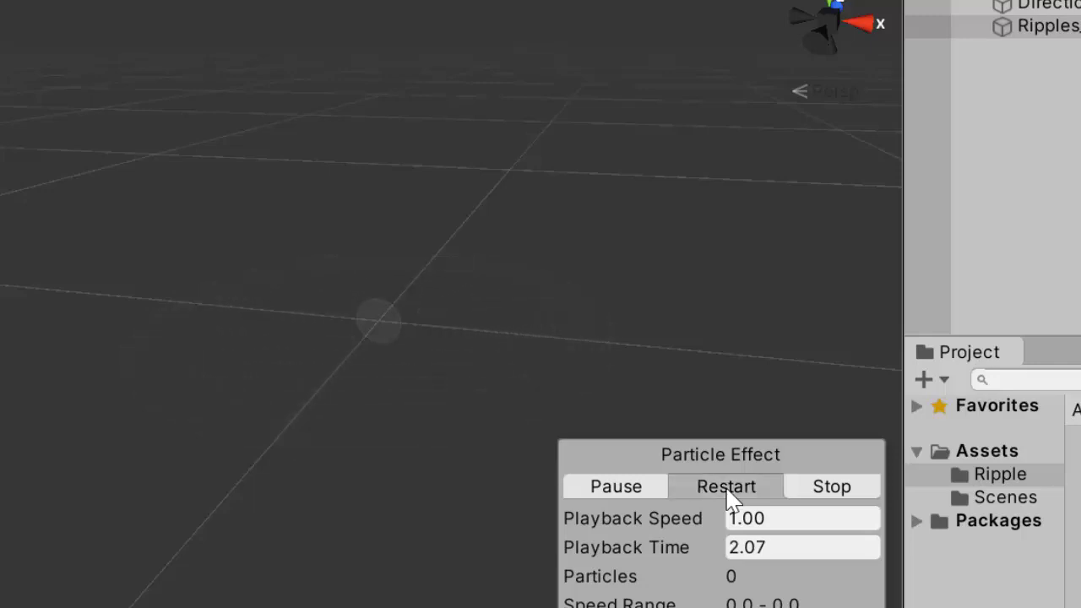
{"action": "left_click", "coordinate": [730, 497]}
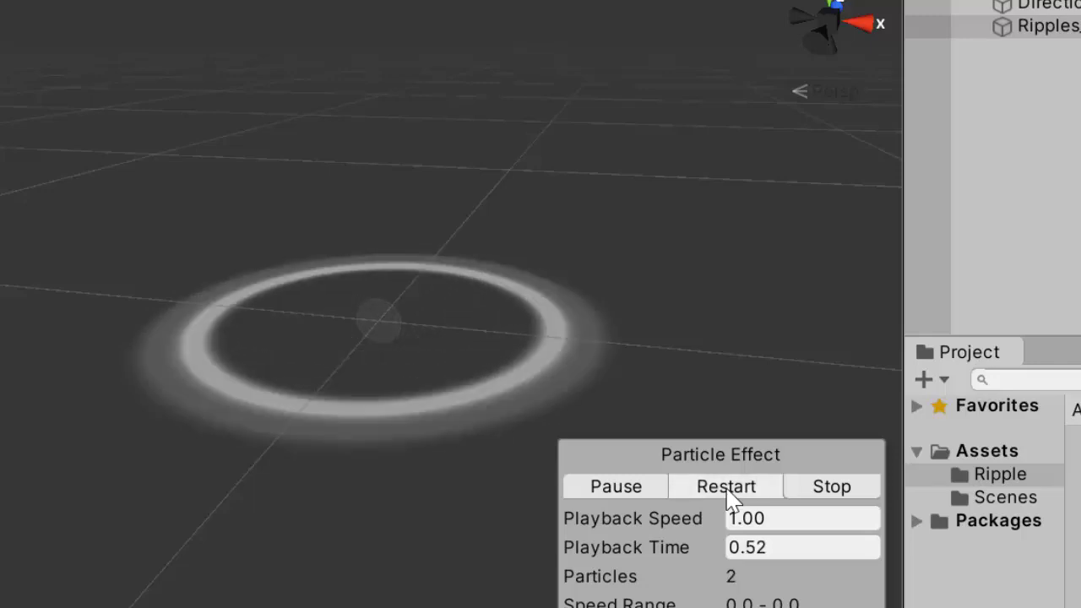
{"action": "left_click", "coordinate": [730, 497]}
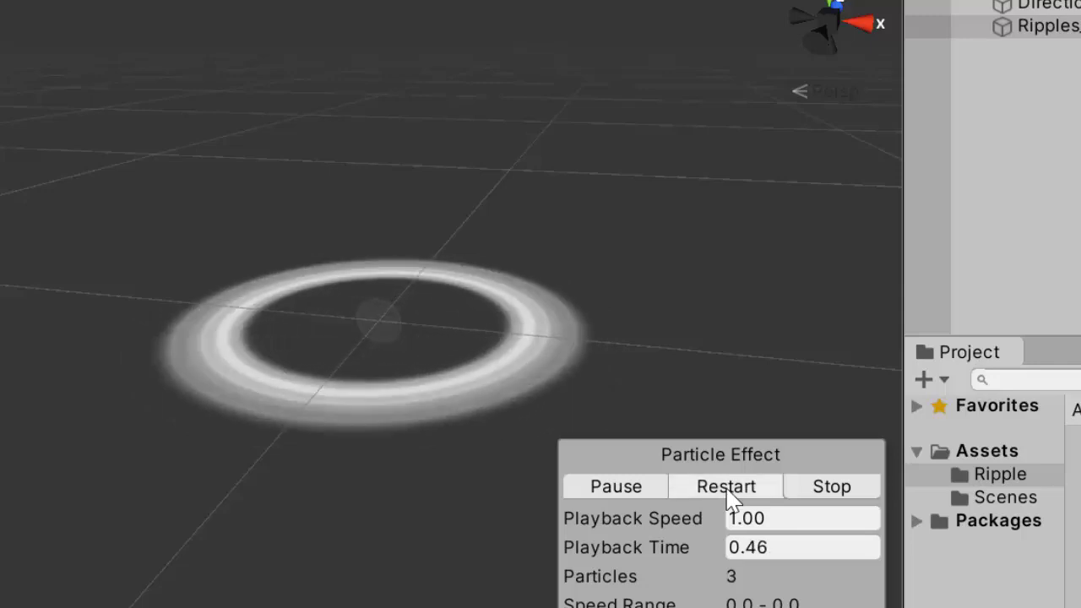
{"action": "left_click", "coordinate": [730, 496]}
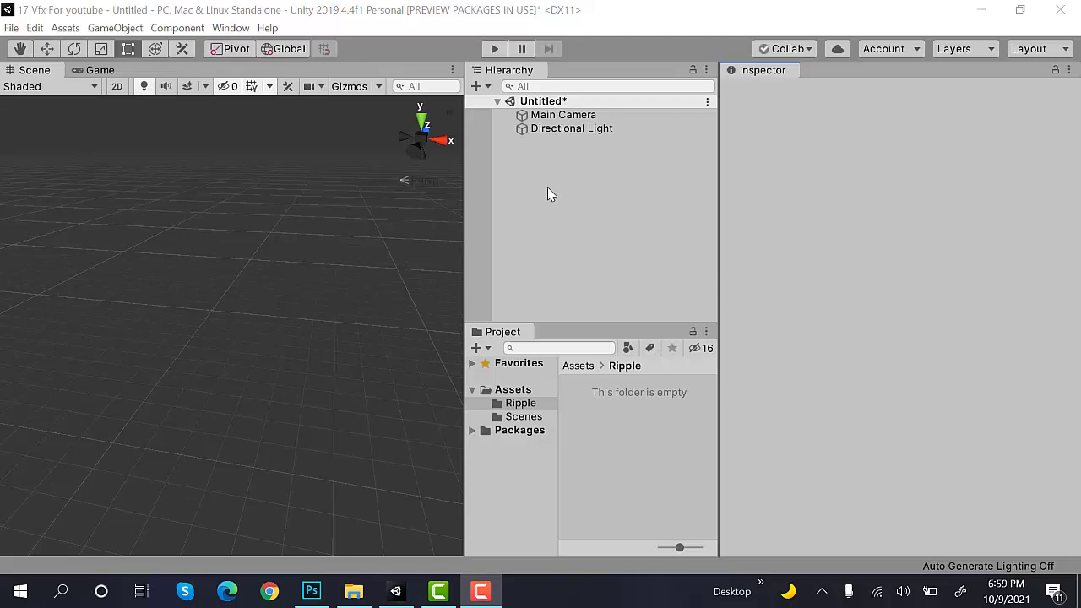
Step: Add a new Effects > Particle System and name it Ripples_PS
{"action": "right_click", "coordinate": [550, 162]}
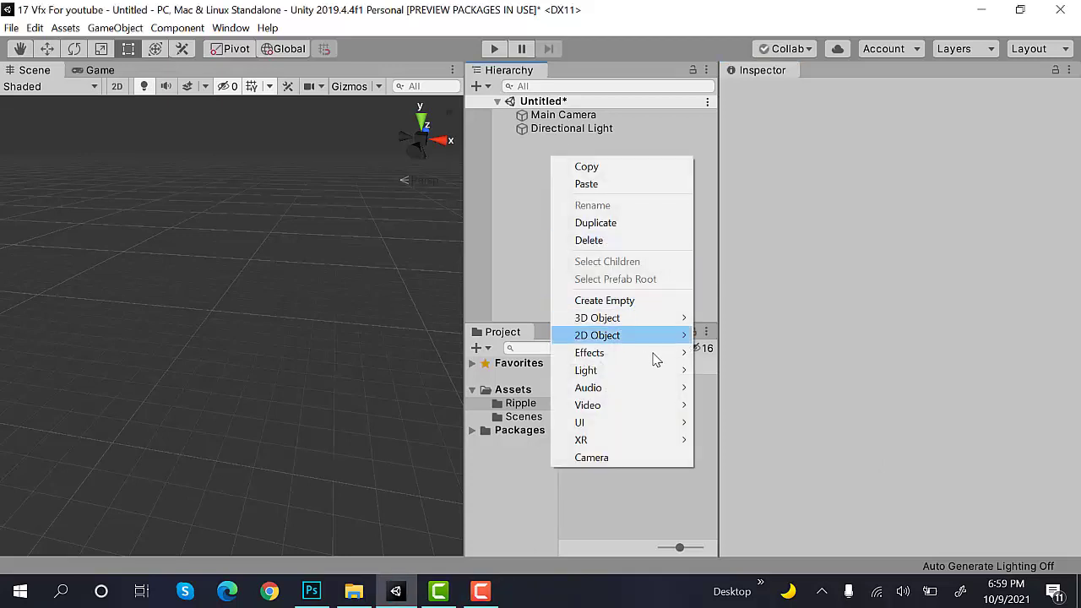
{"action": "mouse_move", "coordinate": [653, 355]}
{"action": "left_click", "coordinate": [724, 355]}
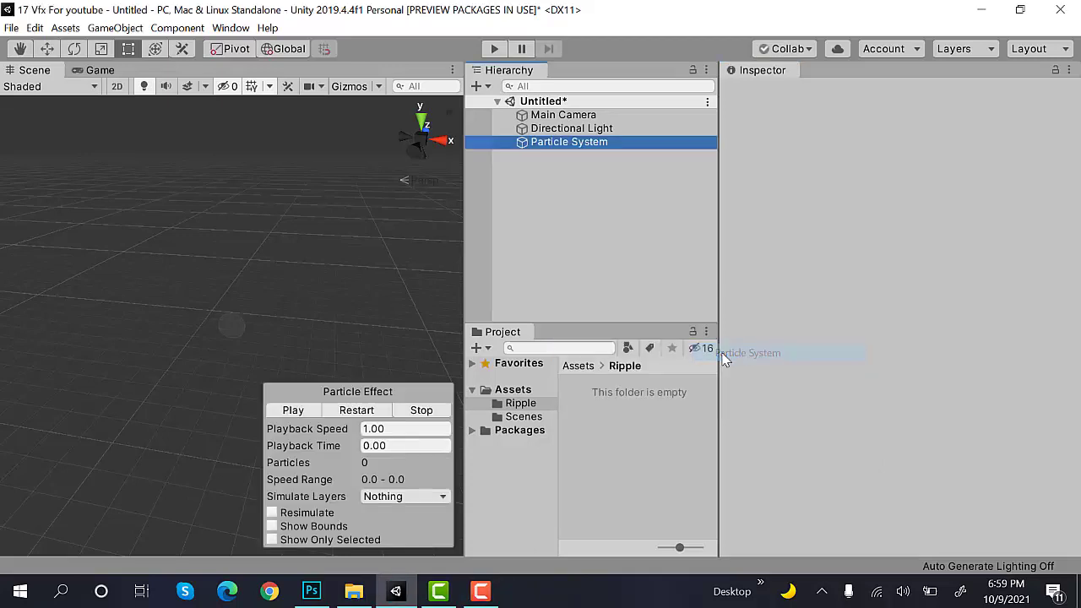
{"action": "left_click", "coordinate": [849, 95]}
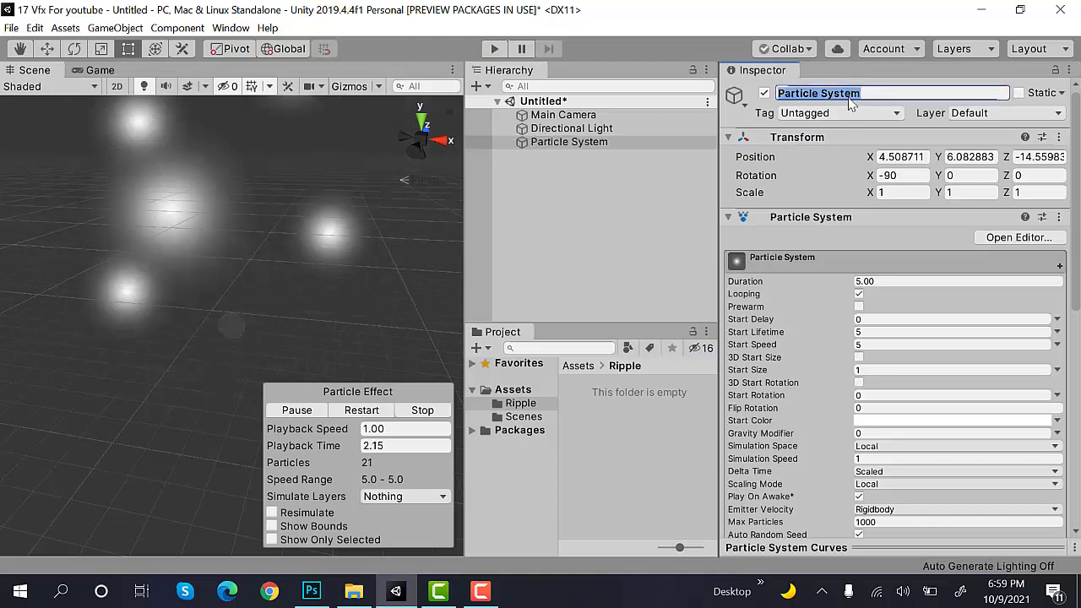
{"action": "type", "text": "Ripples"}
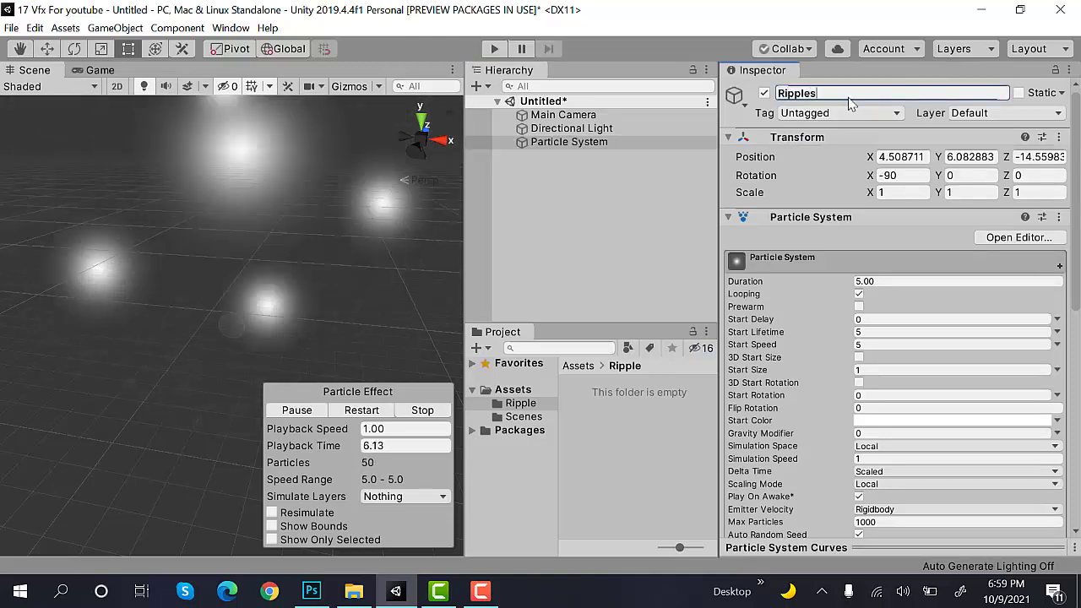
{"action": "type", "text": "_PS"}
{"action": "key", "text": "Return"}
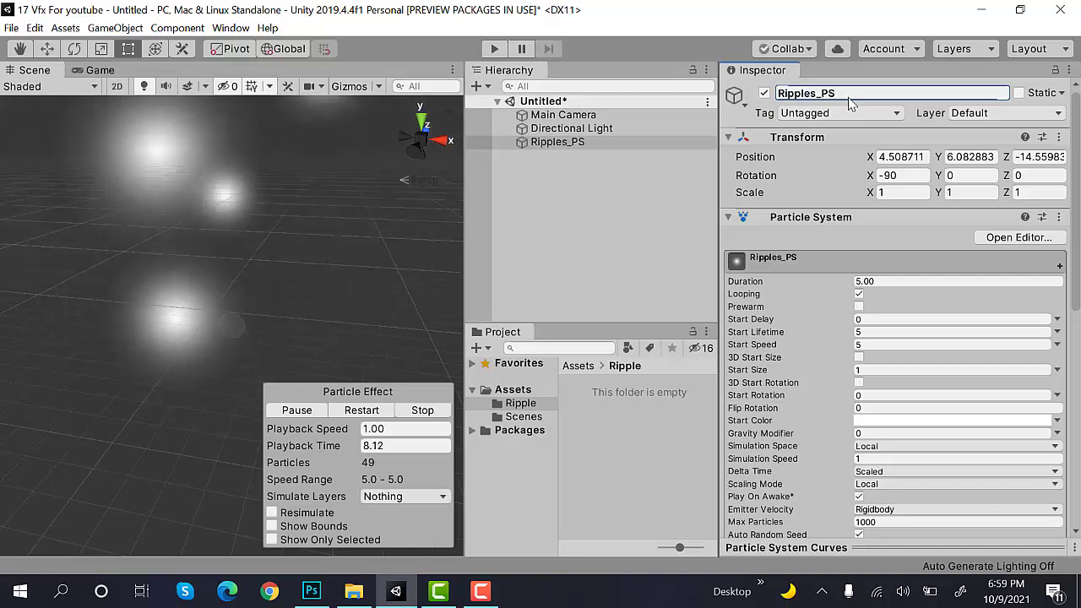
Step: In the Renderer module, change Max Particle Size from 0.5 to 3
{"action": "scroll", "coordinate": [899, 392], "scroll_direction": "down", "scroll_amount": 10}
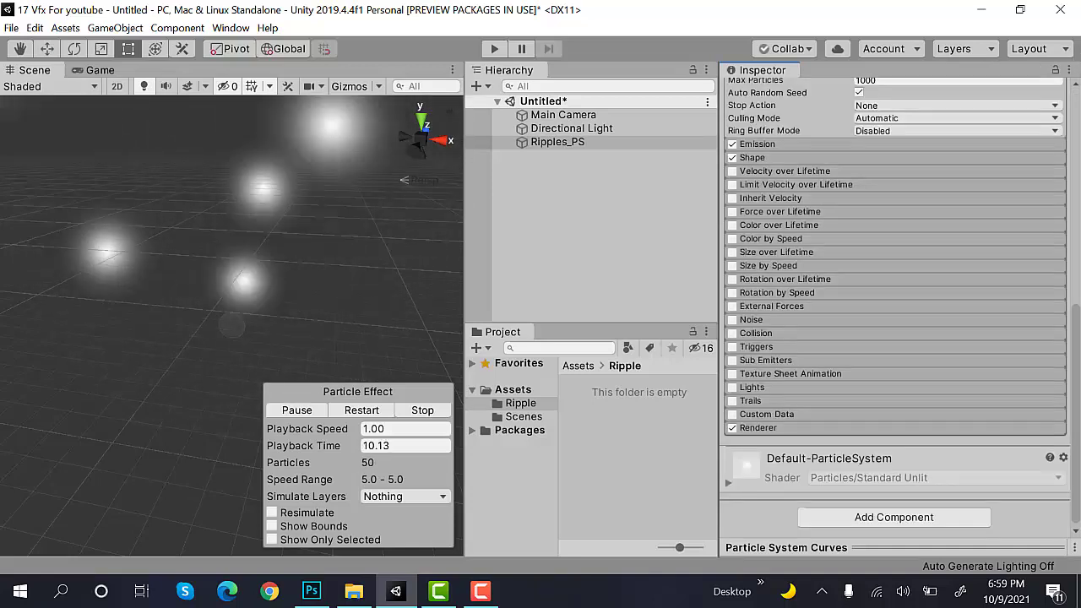
{"action": "left_click", "coordinate": [844, 432]}
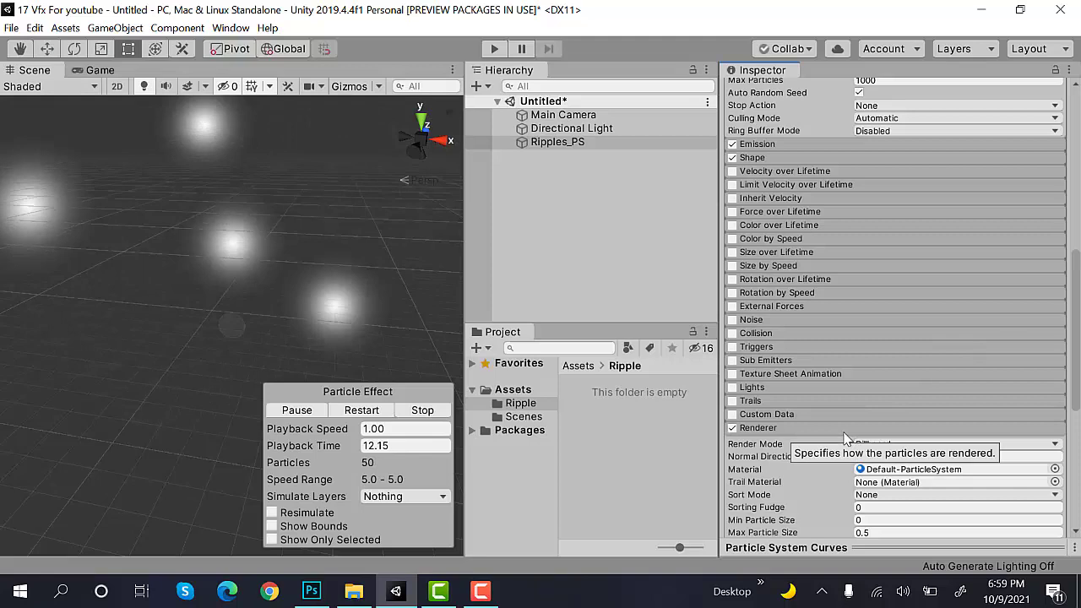
{"action": "scroll", "coordinate": [844, 432], "scroll_direction": "down", "scroll_amount": 6}
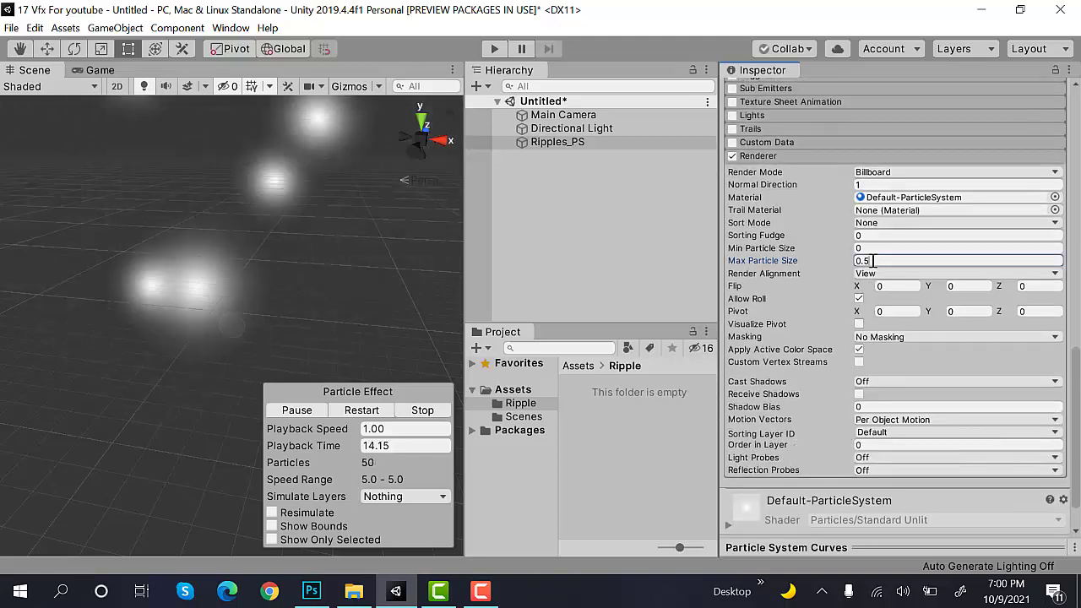
{"action": "left_click", "coordinate": [874, 260]}
{"action": "type", "text": "3"}
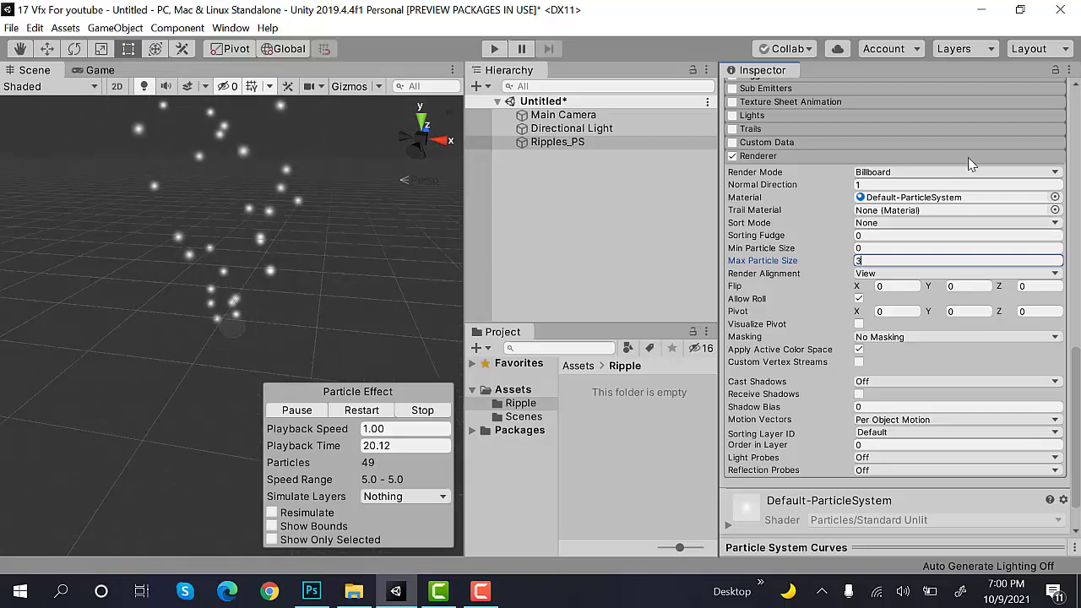
{"action": "scroll", "coordinate": [968, 157], "scroll_direction": "up", "scroll_amount": 15}
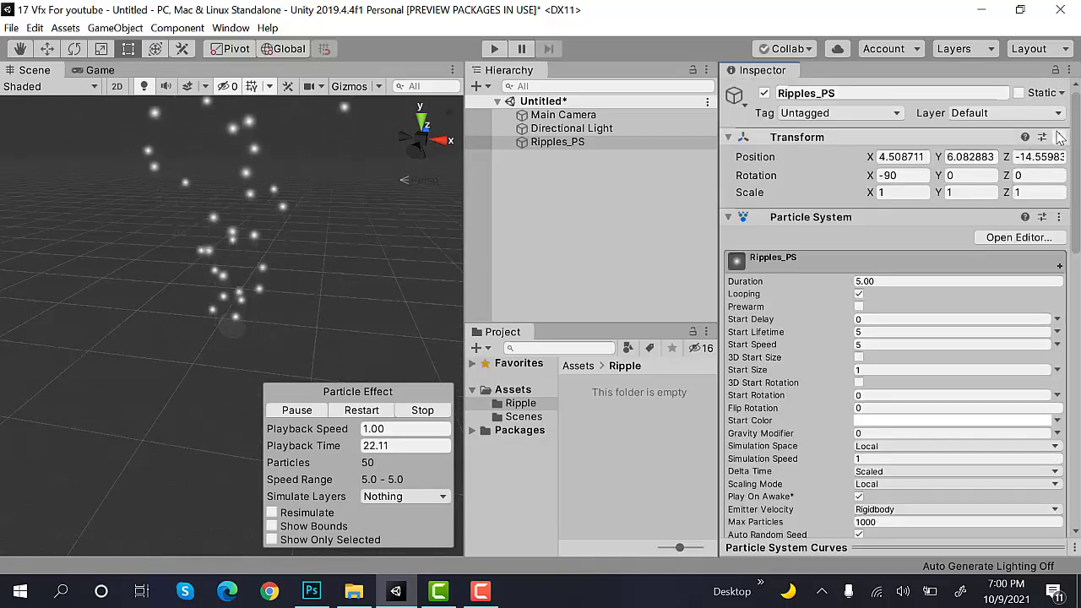
Step: Reset the Transform and make Start Lifetime random between 0.5 and 1
{"action": "left_click", "coordinate": [1059, 137]}
{"action": "left_click", "coordinate": [1006, 155]}
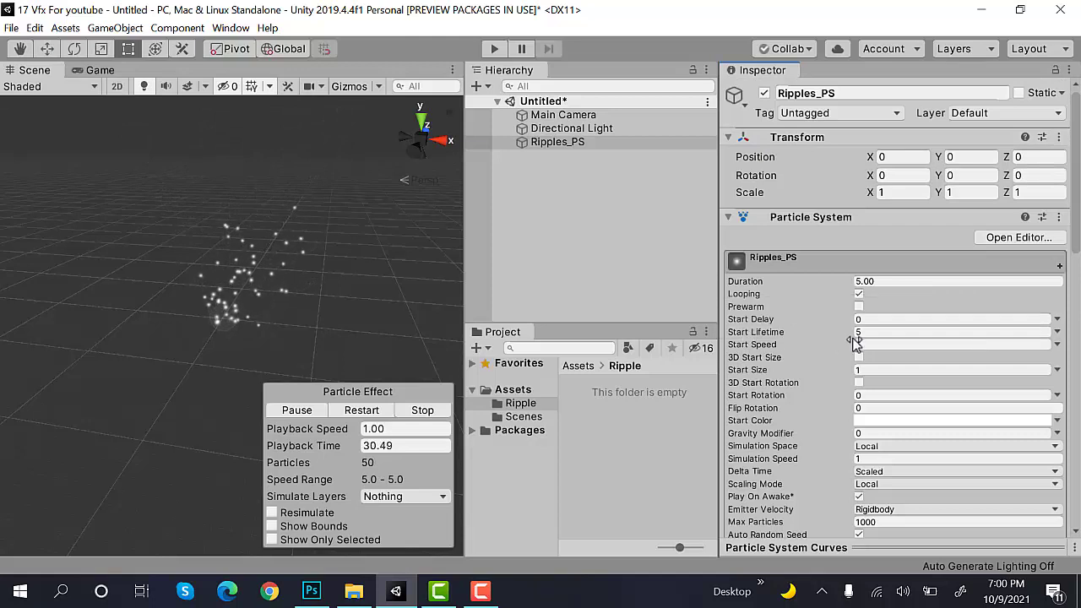
{"action": "left_click", "coordinate": [1057, 333]}
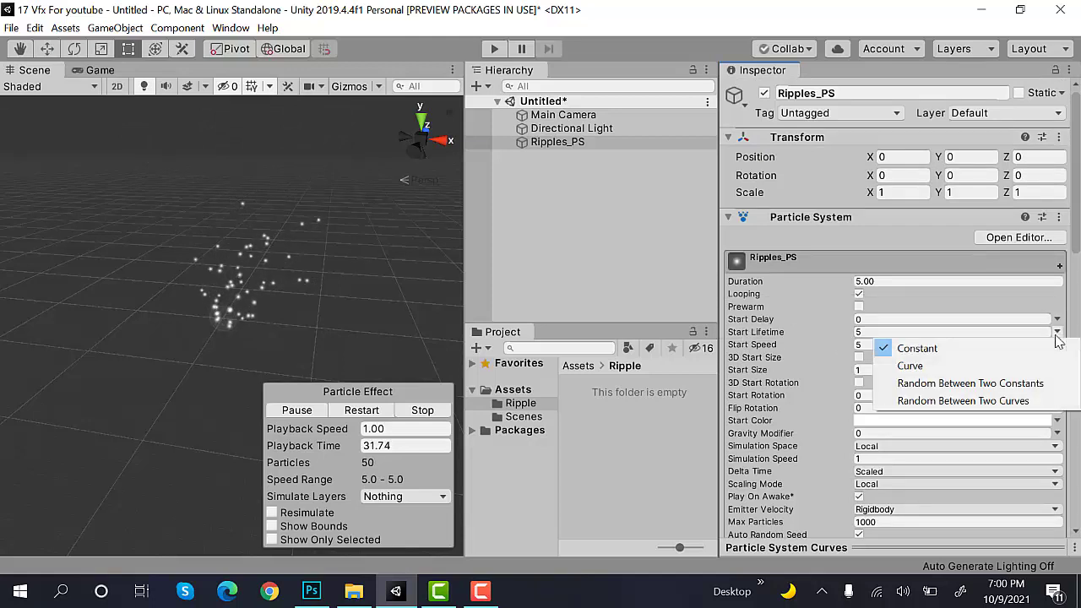
{"action": "left_click", "coordinate": [970, 383]}
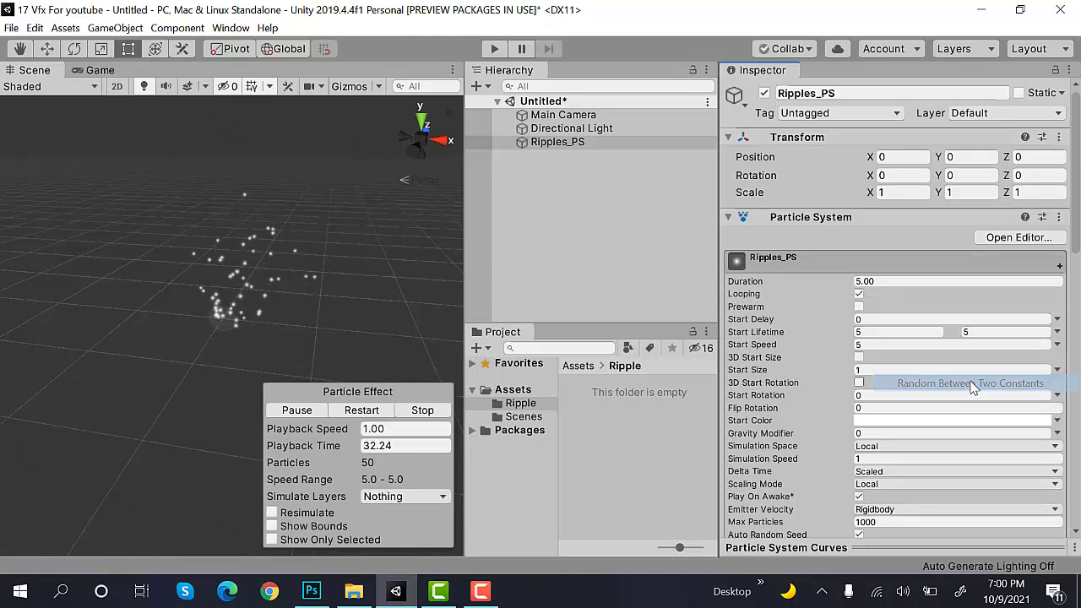
{"action": "left_click", "coordinate": [933, 332]}
{"action": "type", "text": "0.5"}
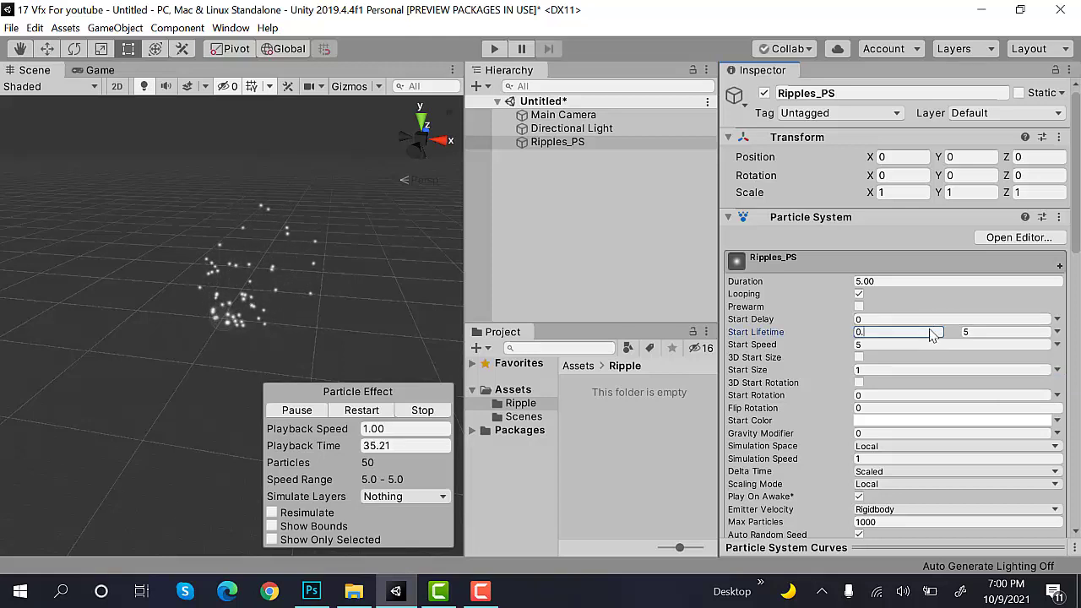
{"action": "left_click", "coordinate": [975, 331]}
{"action": "type", "text": "1"}
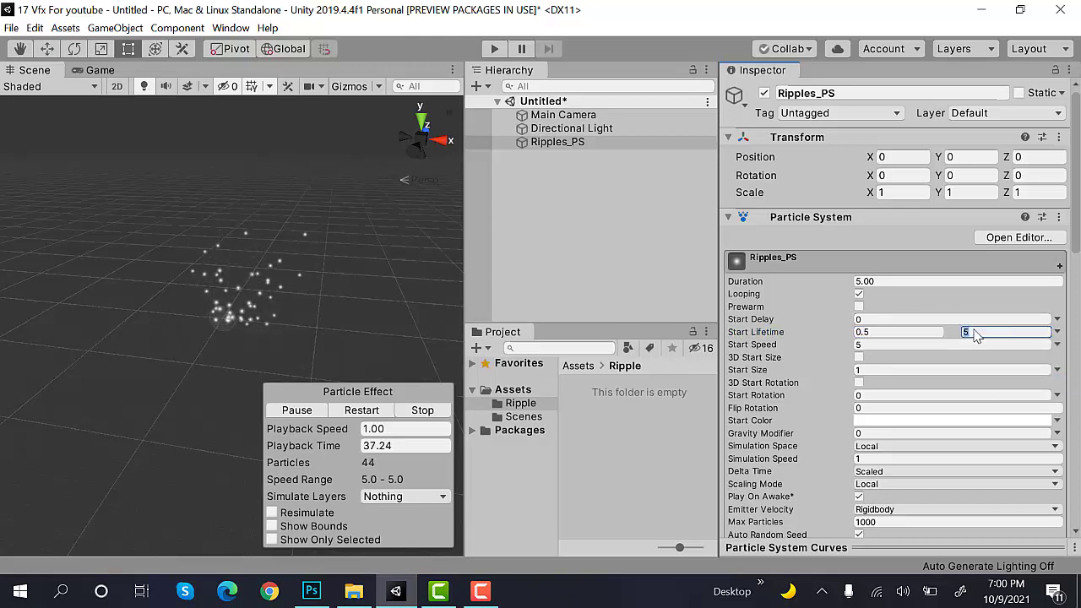
Step: Set Start Speed to 0
{"action": "left_click", "coordinate": [908, 343]}
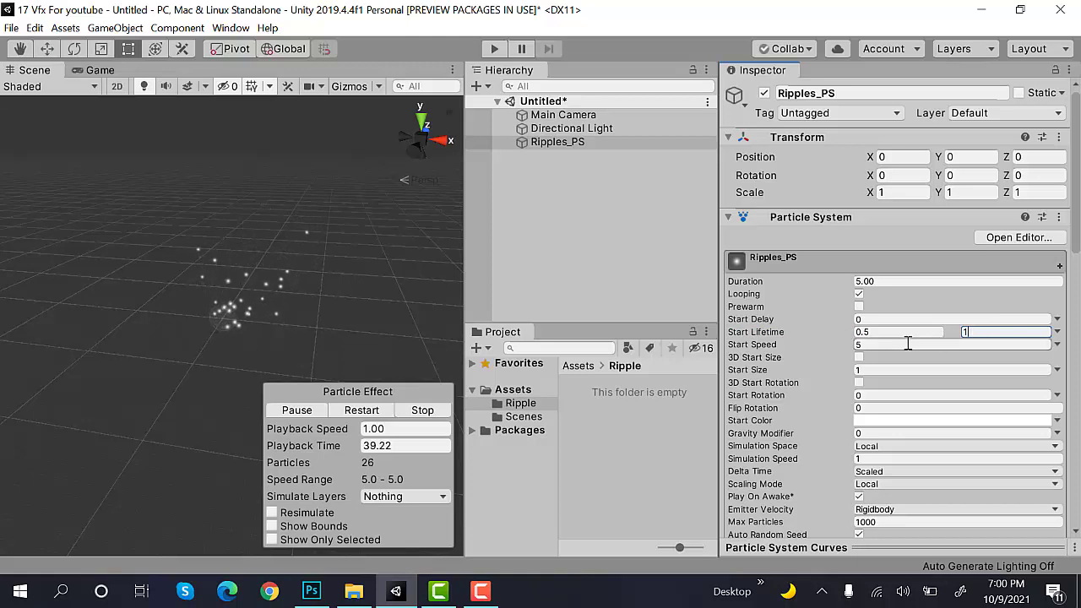
{"action": "type", "text": "0"}
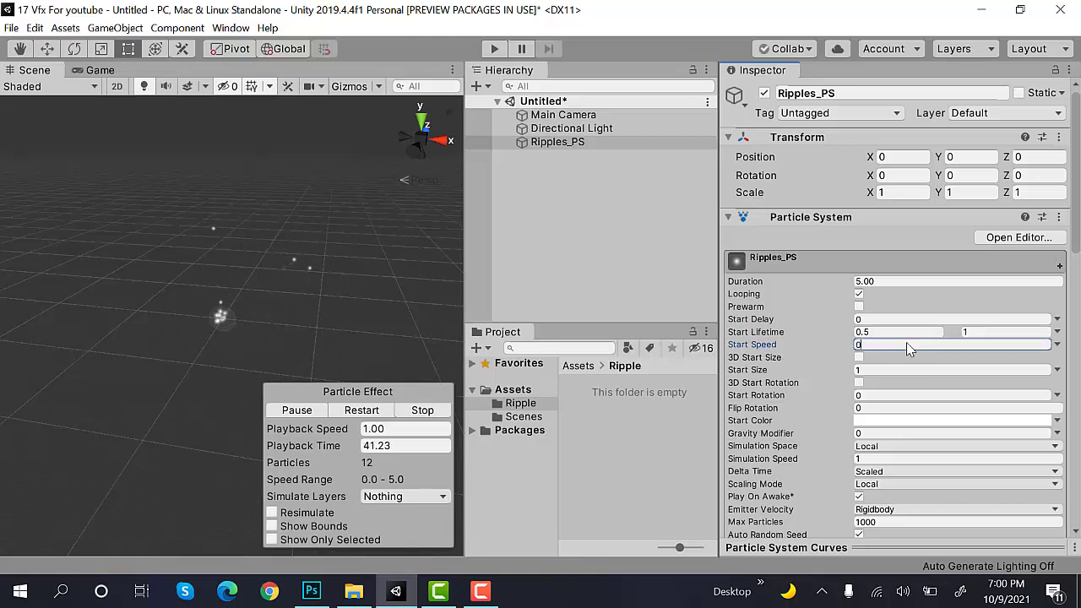
{"action": "left_click", "coordinate": [871, 372]}
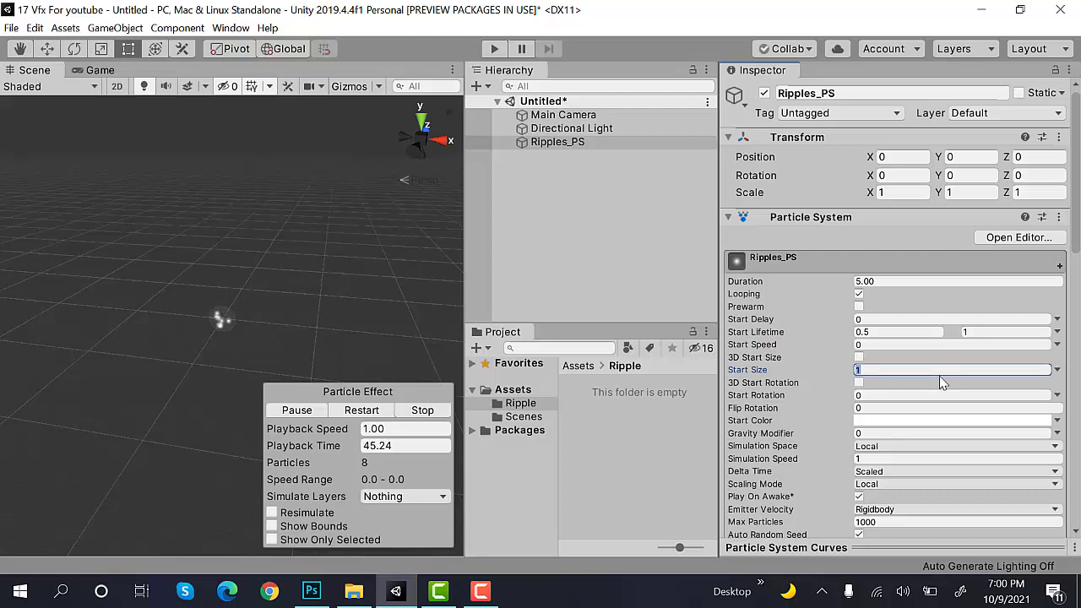
Step: Lower the white Start Color's alpha to about half
{"action": "left_click", "coordinate": [902, 420]}
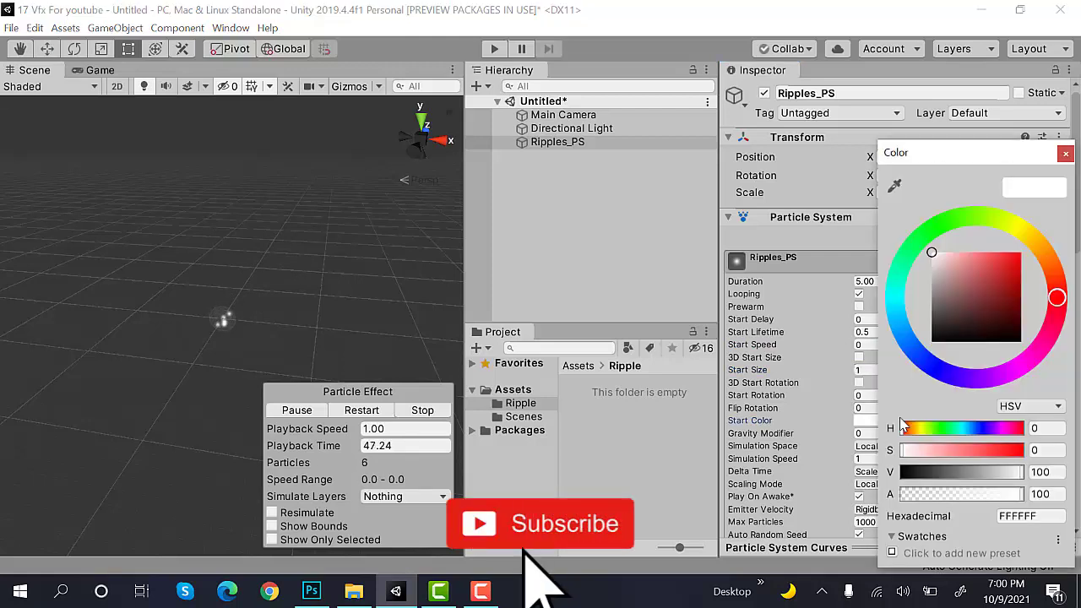
{"action": "left_click", "coordinate": [960, 494]}
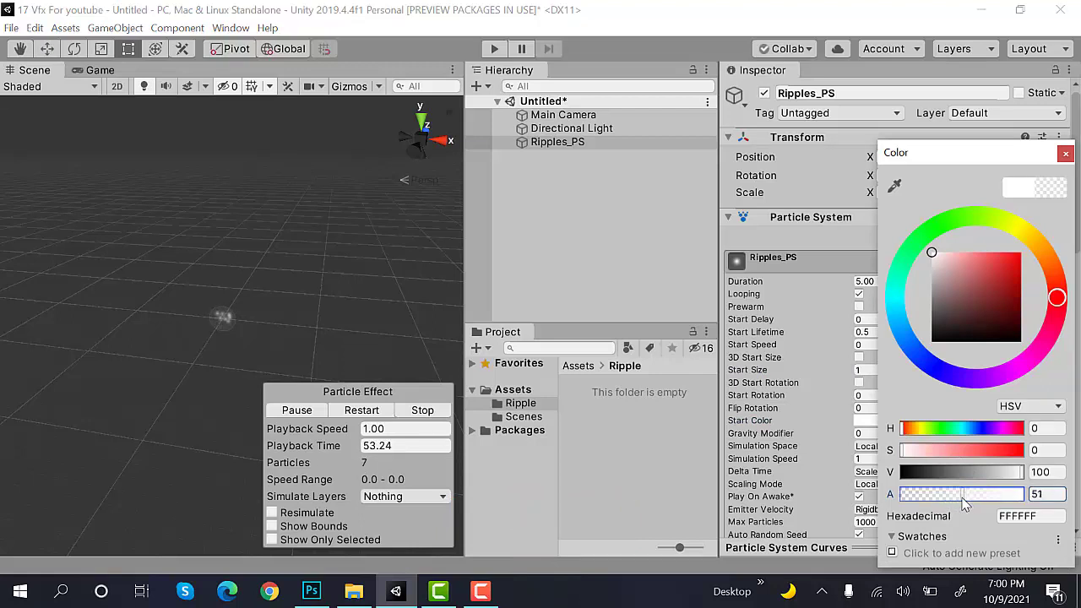
{"action": "left_click", "coordinate": [1066, 154]}
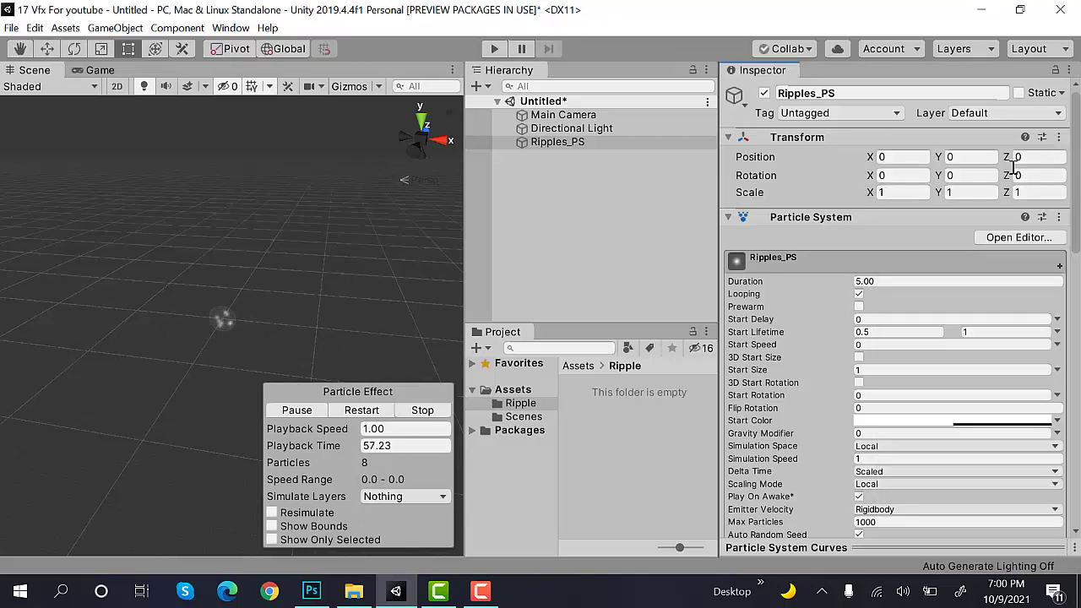
Step: Disable the Shape module so particles emit from a point, then switch to Photoshop
{"action": "scroll", "coordinate": [993, 175], "scroll_direction": "down", "scroll_amount": 10}
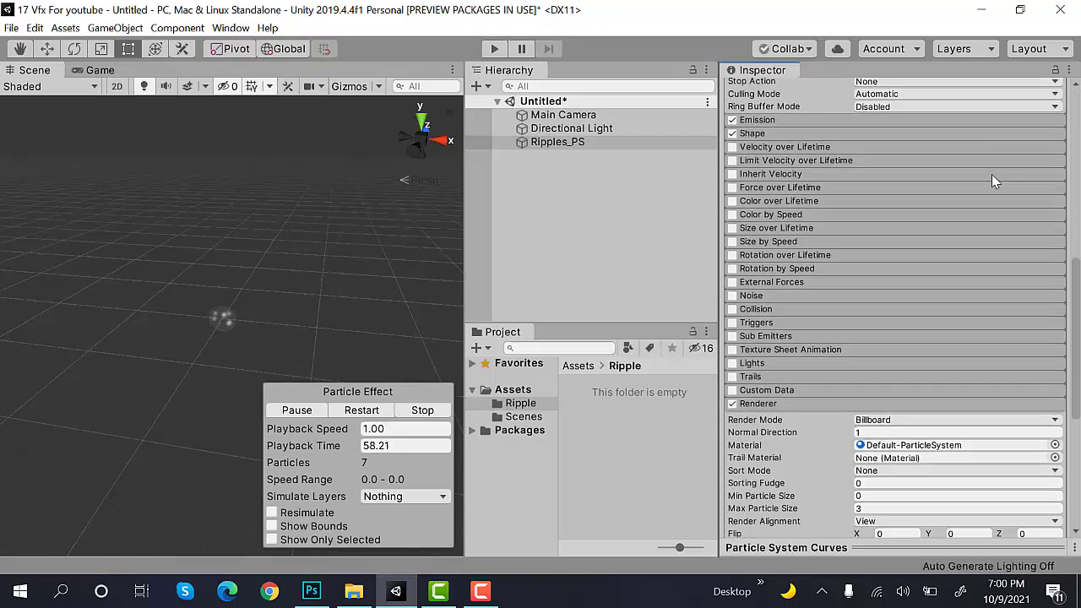
{"action": "left_click", "coordinate": [733, 134]}
{"action": "left_click", "coordinate": [313, 591]}
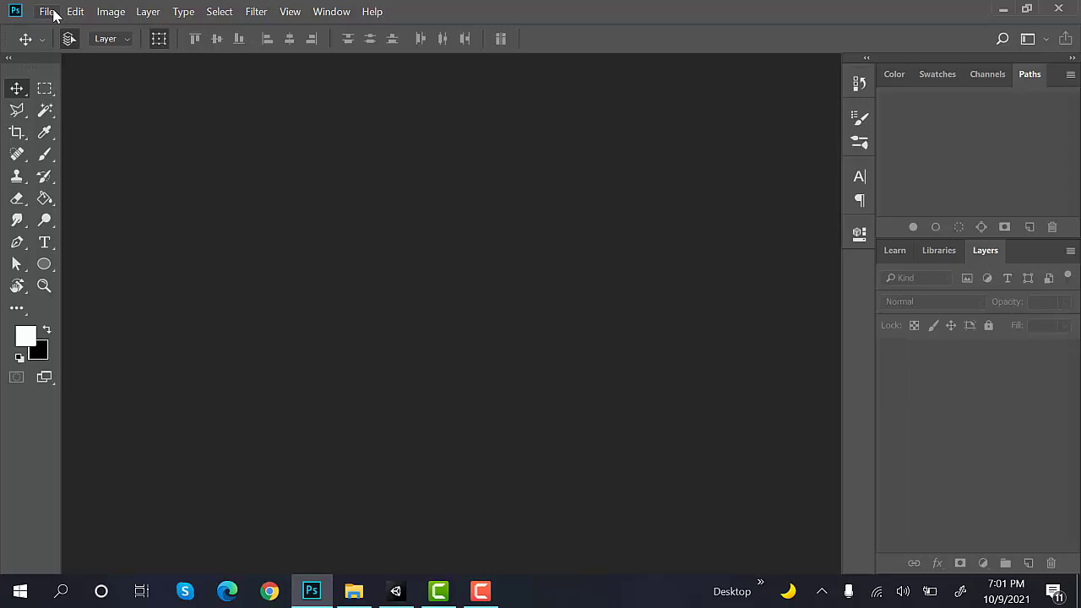
Step: Create a new 512 × 512 pixel white-background document via File > New
{"action": "left_click", "coordinate": [49, 11]}
{"action": "left_click", "coordinate": [60, 28]}
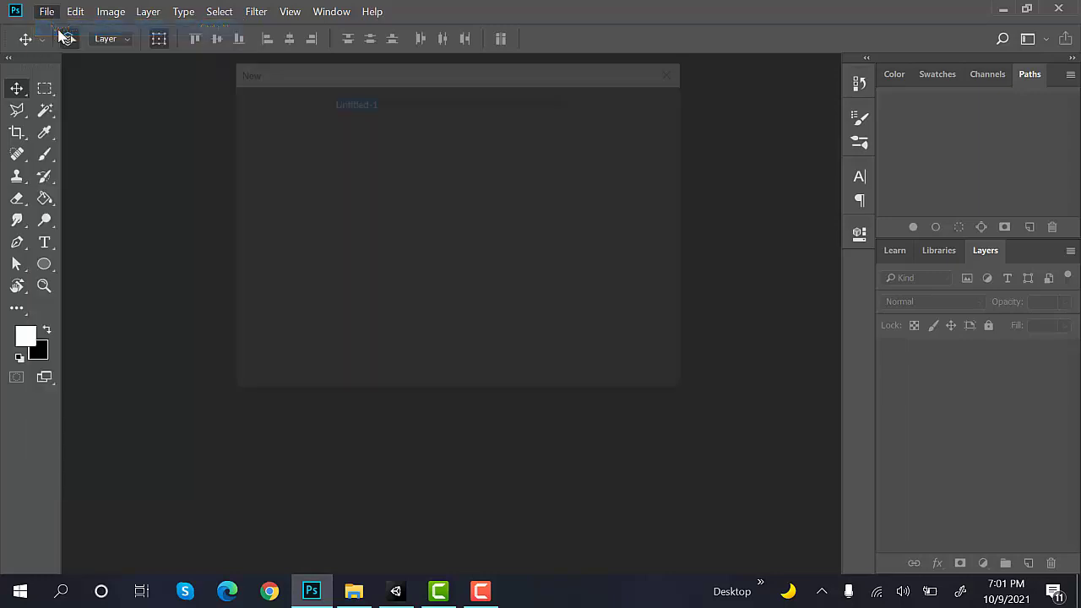
{"action": "left_click", "coordinate": [409, 172]}
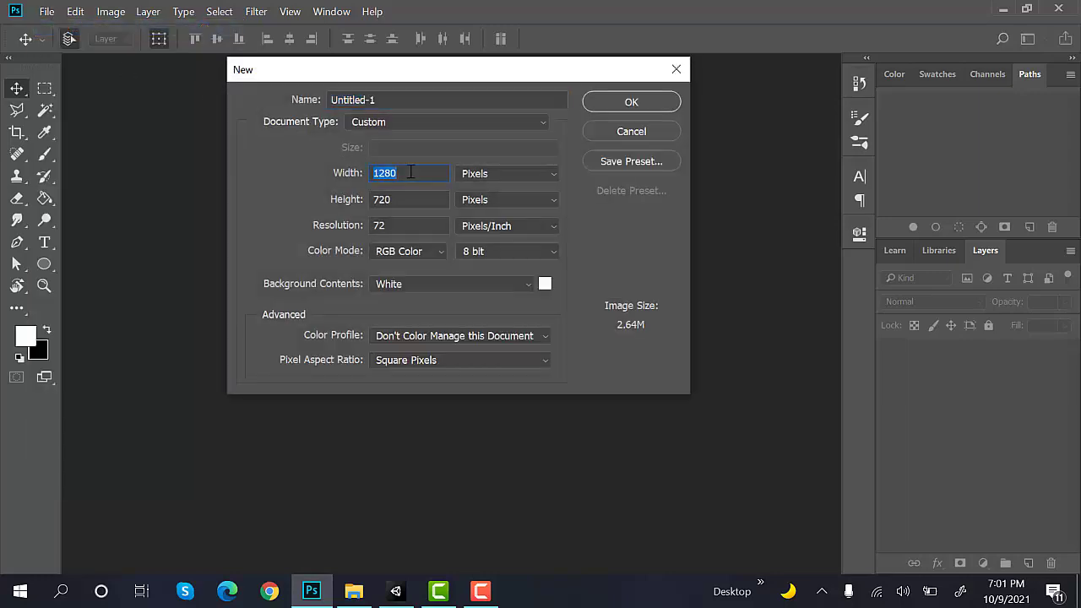
{"action": "type", "text": "51"}
{"action": "key", "text": "Return"}
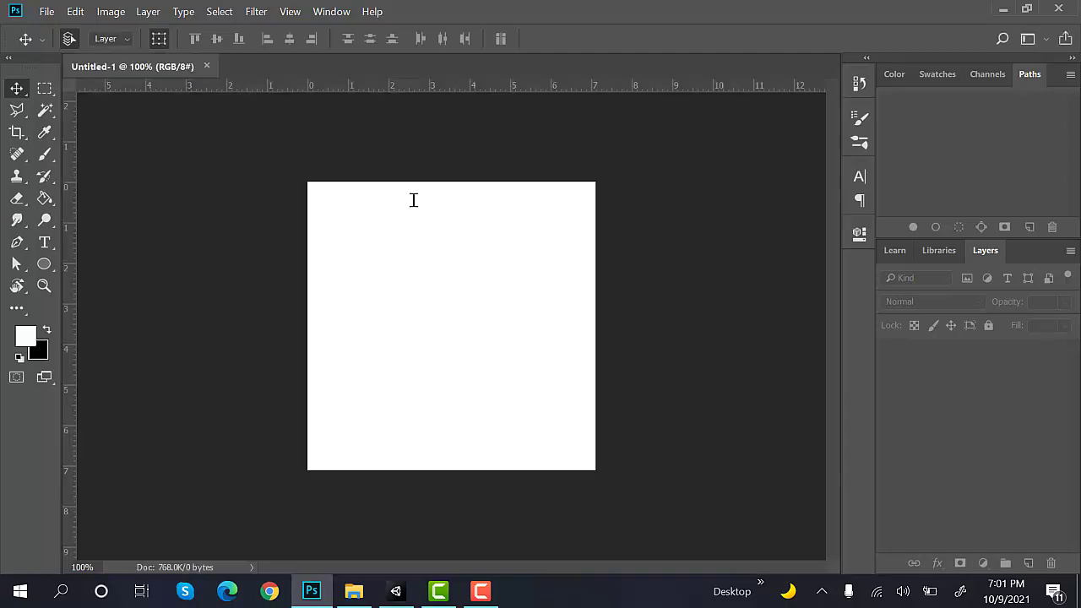
Step: Fill the Background black with the Paint Bucket and add an empty Layer 1 above it
{"action": "left_click", "coordinate": [46, 198]}
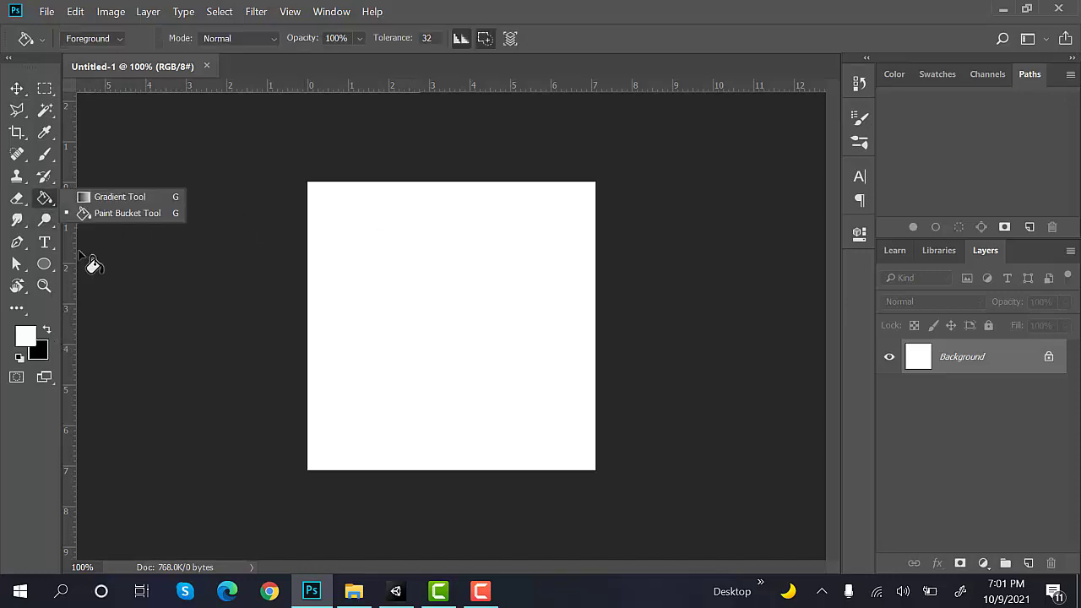
{"action": "left_click", "coordinate": [125, 213]}
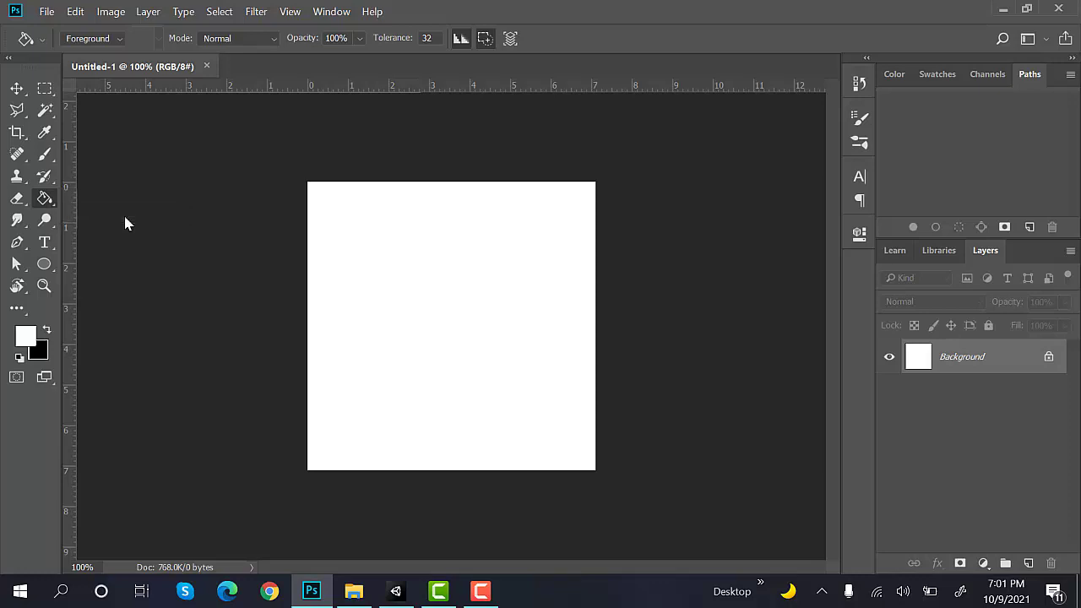
{"action": "left_click", "coordinate": [47, 329]}
{"action": "left_click", "coordinate": [425, 281]}
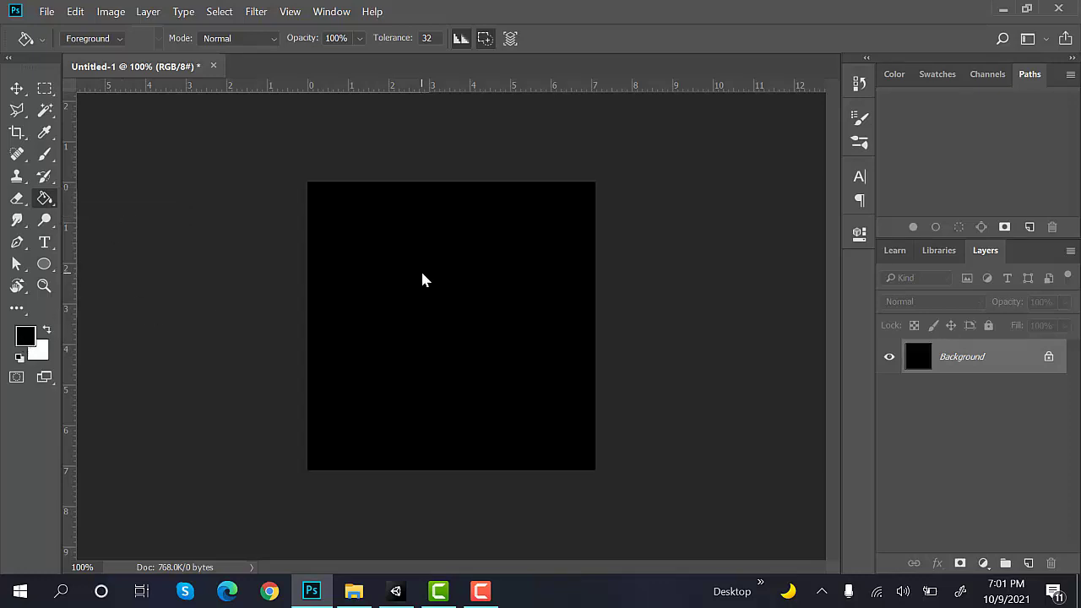
{"action": "left_click", "coordinate": [1030, 564]}
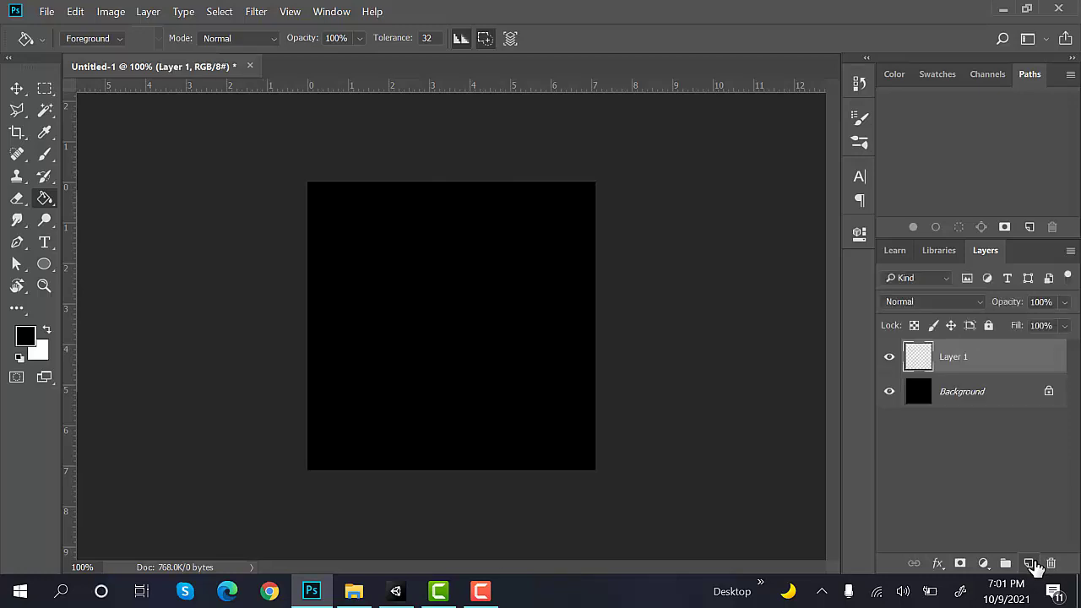
{"action": "left_click", "coordinate": [48, 331]}
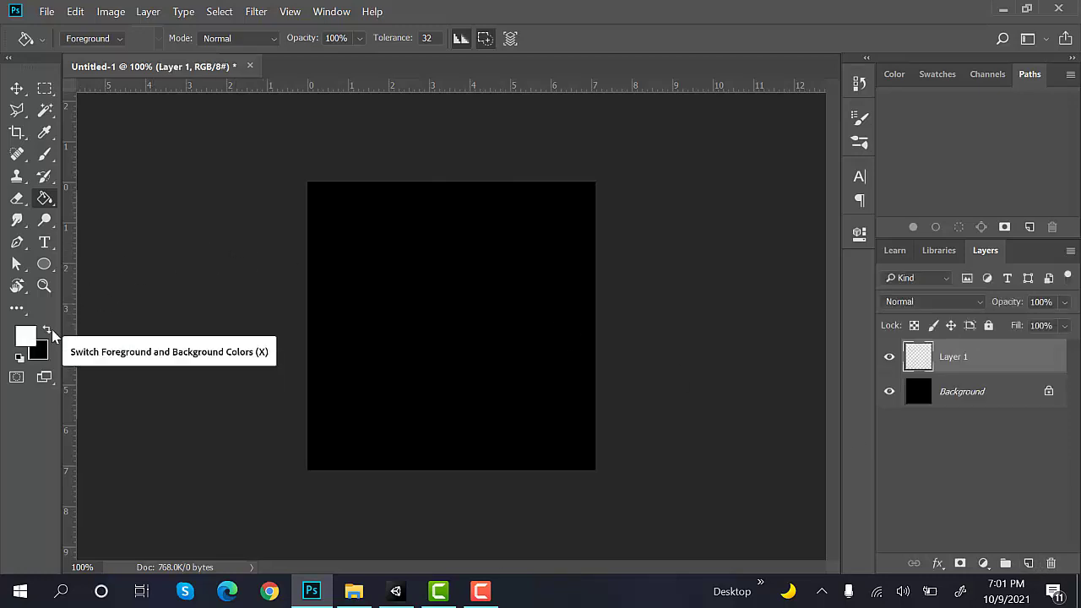
{"action": "left_click", "coordinate": [54, 265]}
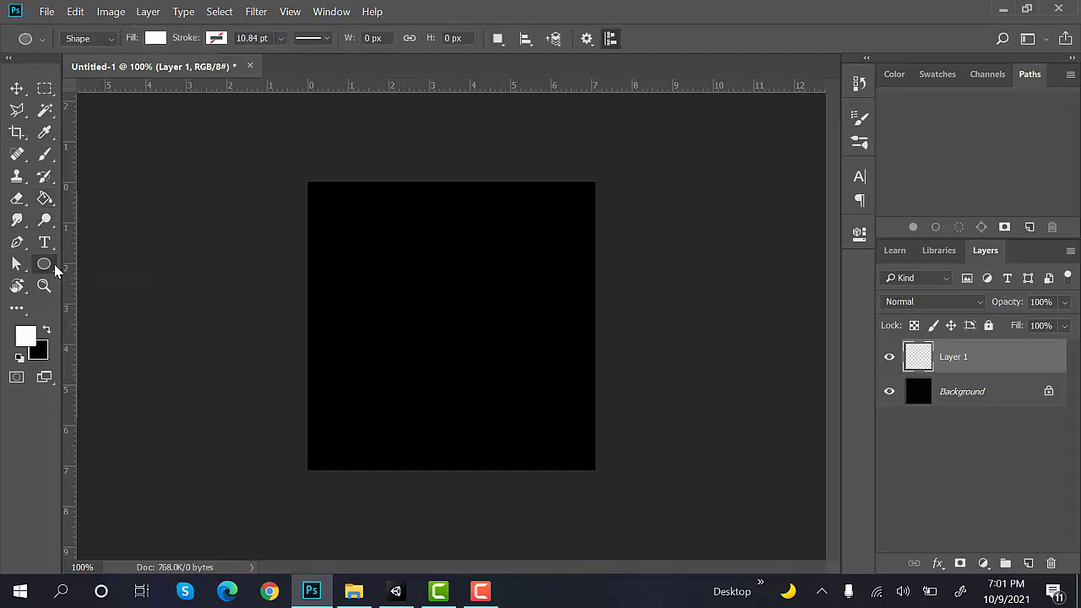
Step: Draw a 380 px ellipse with no fill and a white stroke
{"action": "right_click", "coordinate": [55, 269]}
{"action": "left_click", "coordinate": [119, 295]}
{"action": "left_click", "coordinate": [154, 39]}
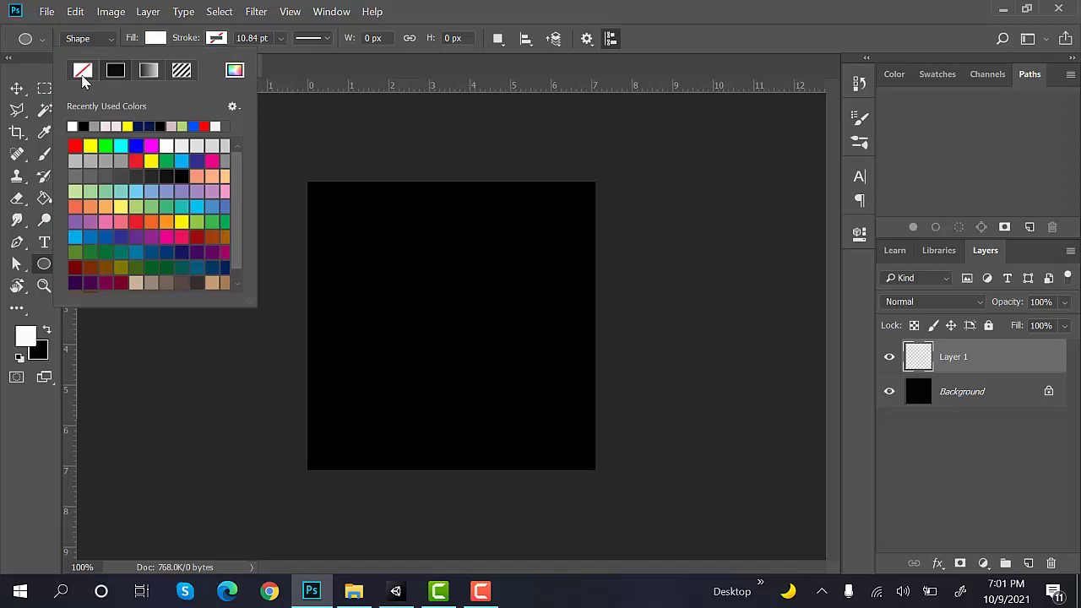
{"action": "left_click", "coordinate": [216, 39]}
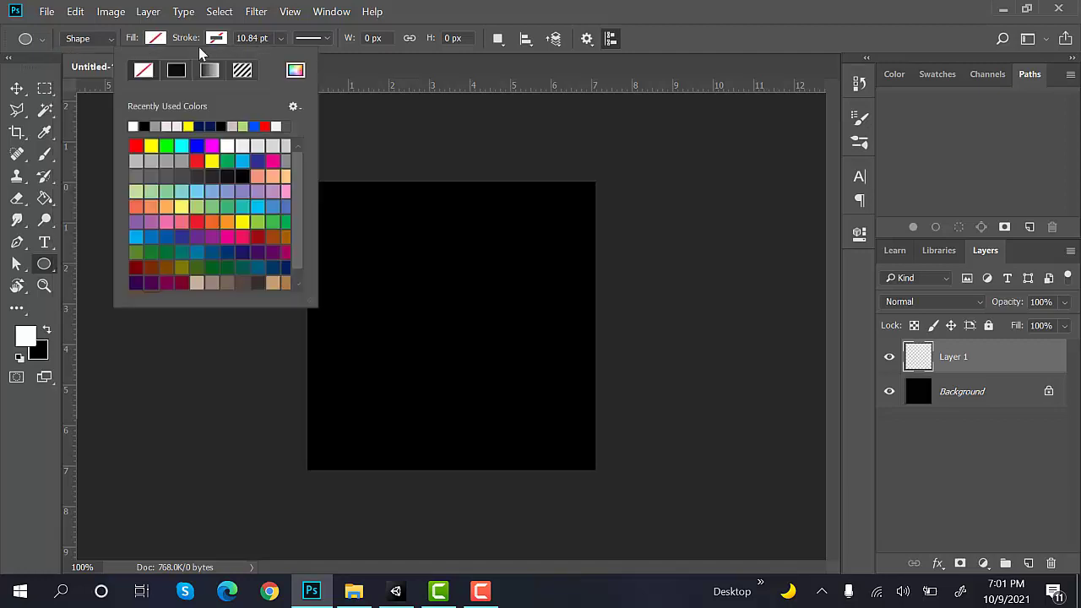
{"action": "double_click", "coordinate": [140, 126]}
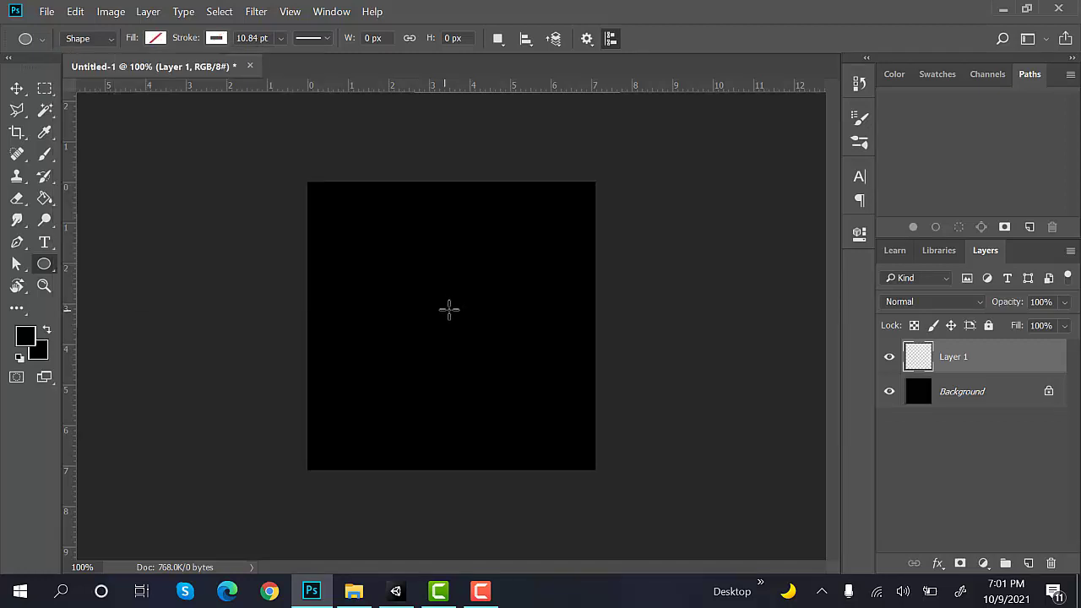
{"action": "mouse_move", "coordinate": [450, 308]}
{"action": "left_mouse_down", "text": "alt+shift"}
{"action": "mouse_move", "coordinate": [524, 411]}
{"action": "mouse_move", "coordinate": [562, 442]}
{"action": "mouse_move", "coordinate": [558, 430]}
{"action": "left_mouse_up", "text": "alt+shift"}
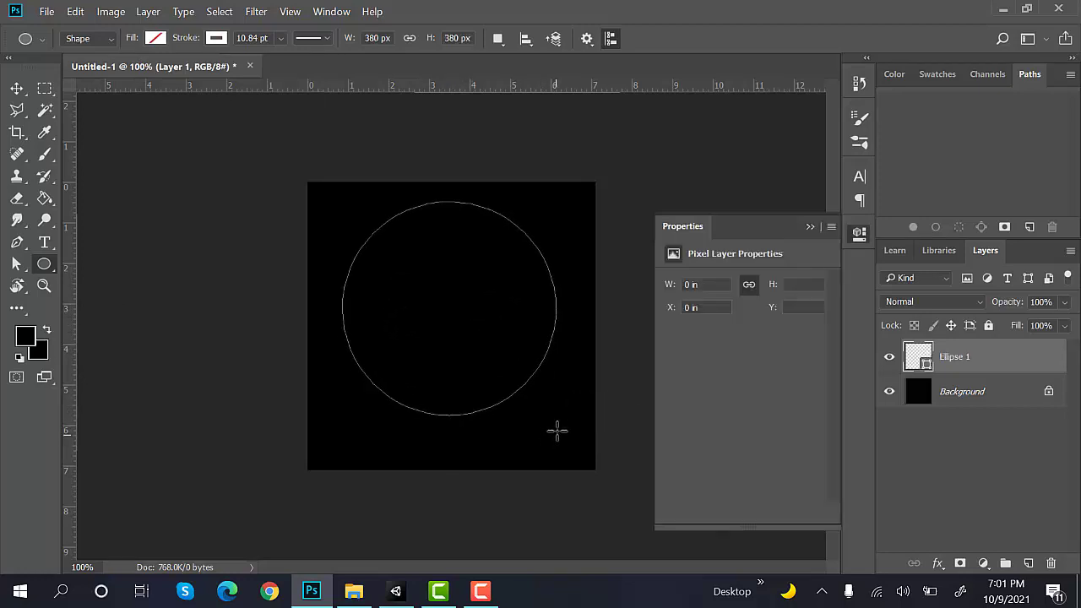
Step: Thicken the ring's stroke to about 16 pt and centre it on the canvas
{"action": "left_click", "coordinate": [814, 227]}
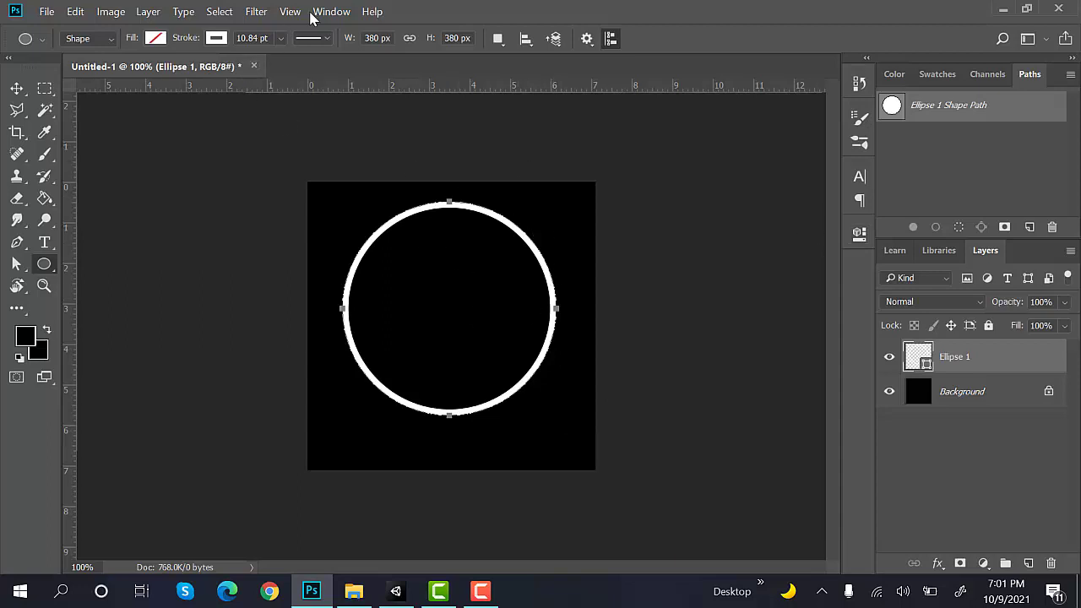
{"action": "left_click", "coordinate": [281, 38]}
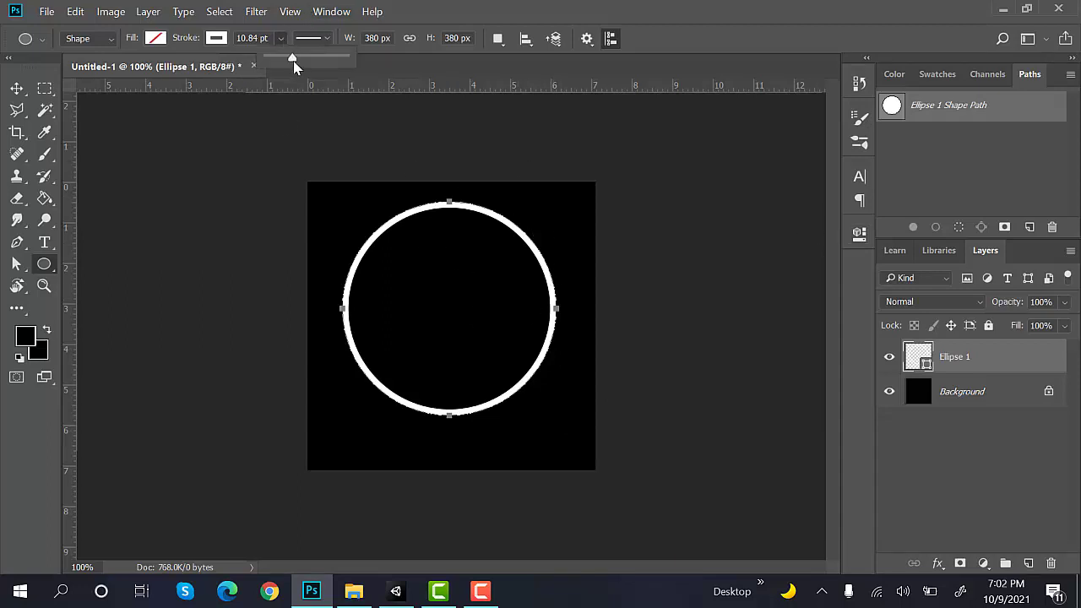
{"action": "left_click_drag", "start_coordinate": [292, 62], "coordinate": [300, 62]}
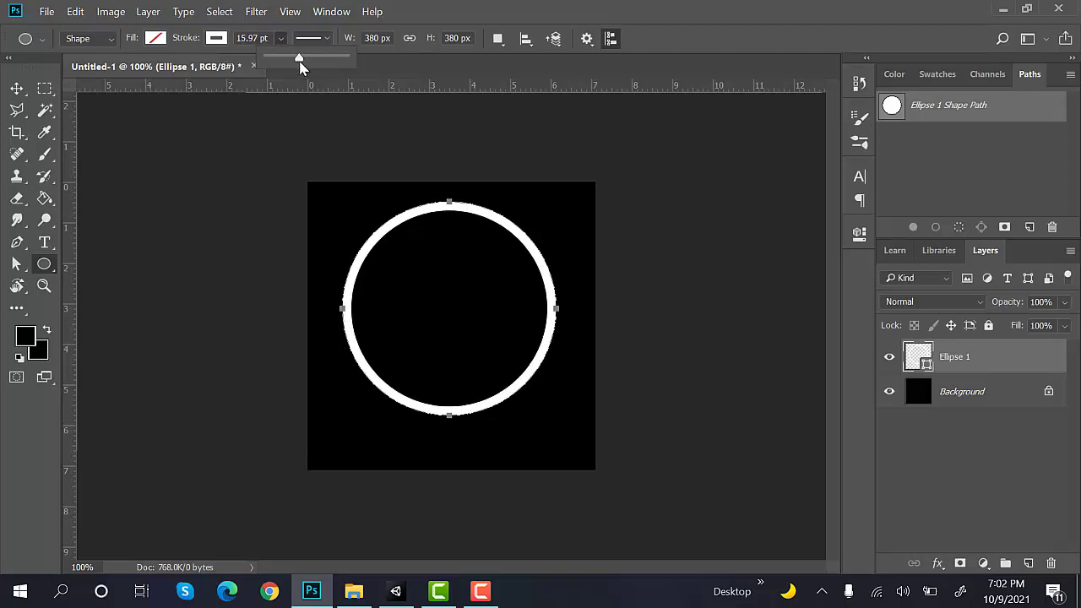
{"action": "left_click", "coordinate": [19, 90]}
{"action": "left_click_drag", "start_coordinate": [547, 277], "coordinate": [550, 296]}
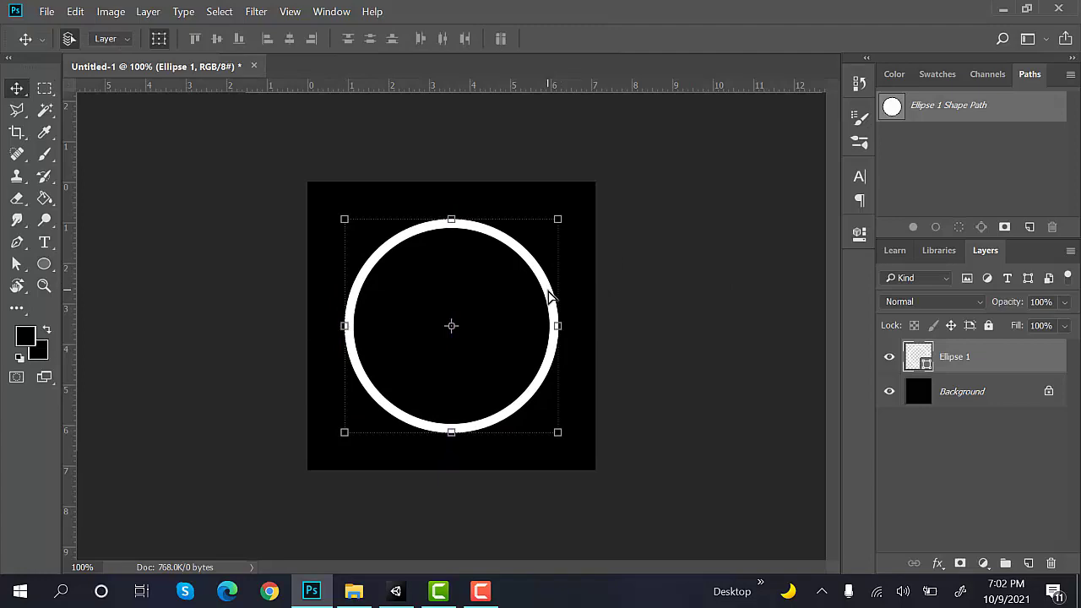
Step: Add an Outer Glow to Ellipse 1 with 92% opacity, 4% spread and 21 px size
{"action": "double_click", "coordinate": [1008, 368]}
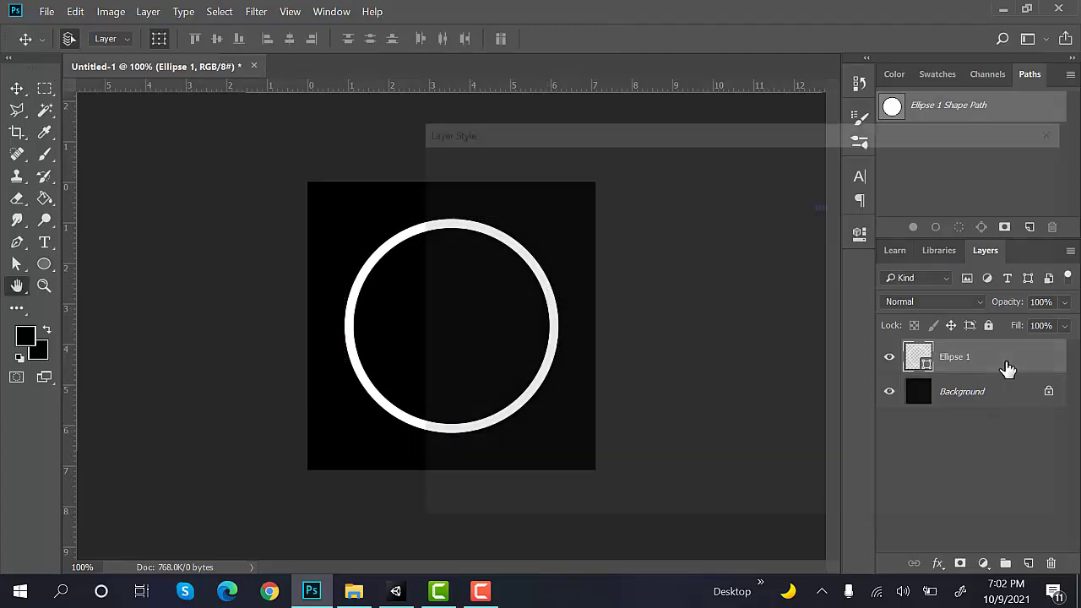
{"action": "left_click_drag", "start_coordinate": [518, 138], "coordinate": [708, 68]}
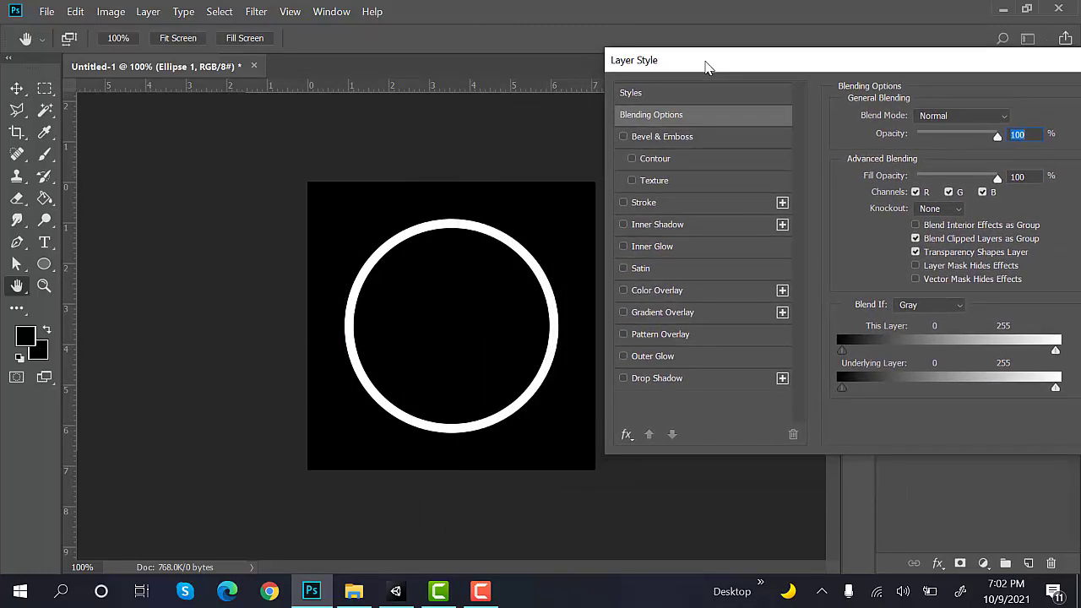
{"action": "left_click", "coordinate": [656, 356]}
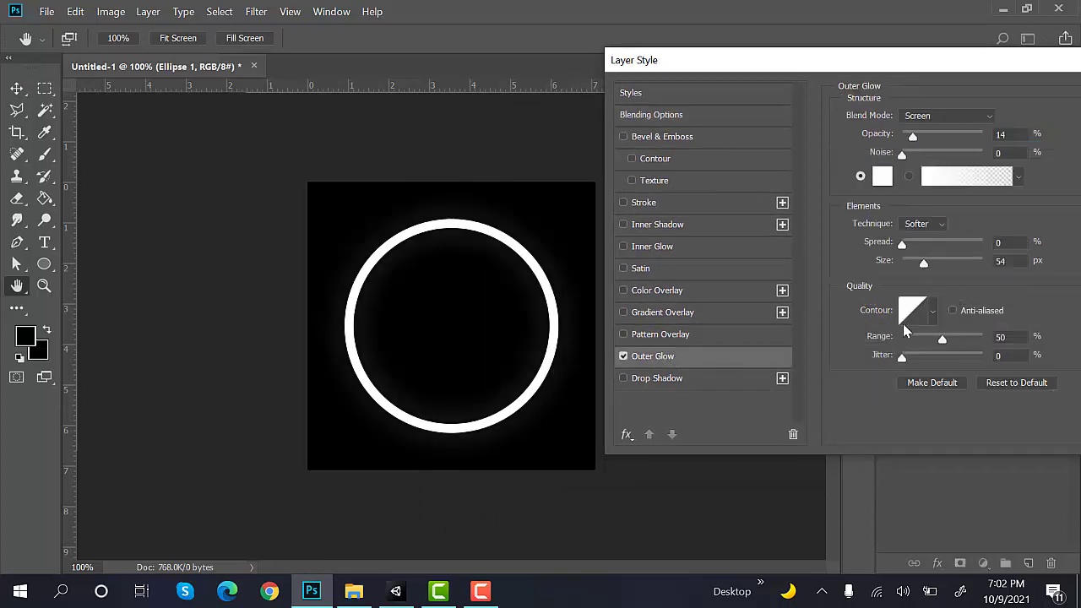
{"action": "left_click_drag", "start_coordinate": [917, 140], "coordinate": [979, 138]}
{"action": "left_click_drag", "start_coordinate": [923, 264], "coordinate": [906, 244]}
{"action": "left_click_drag", "start_coordinate": [916, 264], "coordinate": [915, 276]}
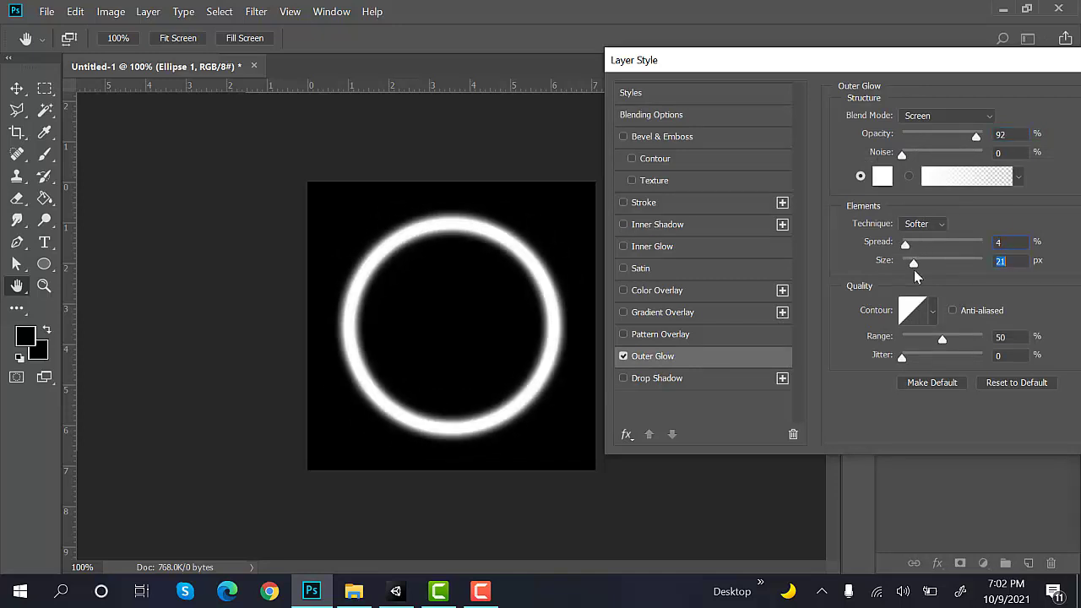
{"action": "left_click_drag", "start_coordinate": [971, 71], "coordinate": [857, 121]}
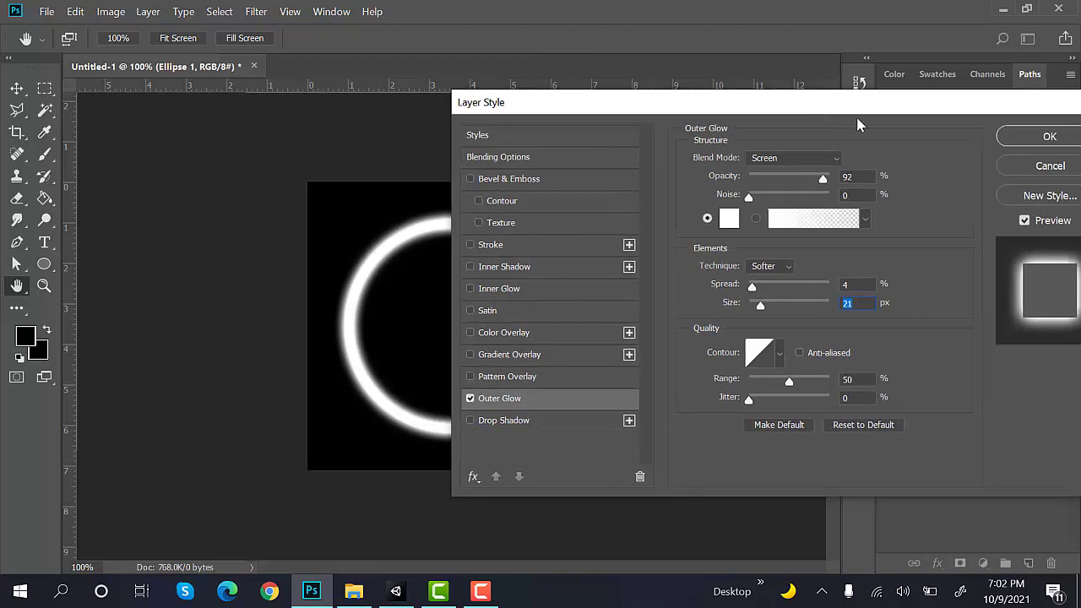
{"action": "left_click", "coordinate": [1050, 138]}
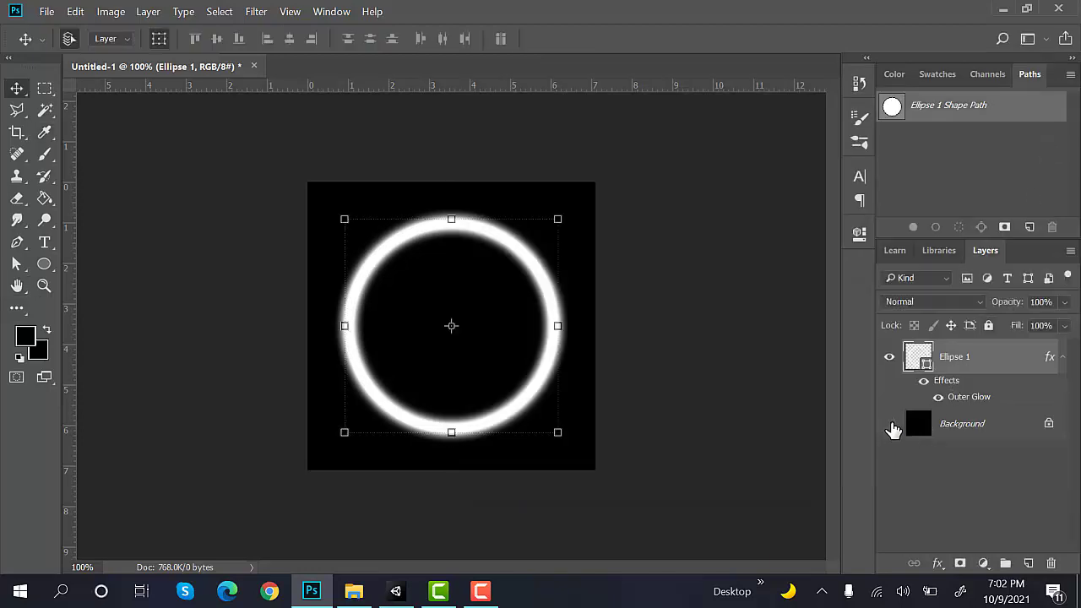
Step: Hide the black background and choose Save As with PNG format
{"action": "left_click", "coordinate": [892, 426]}
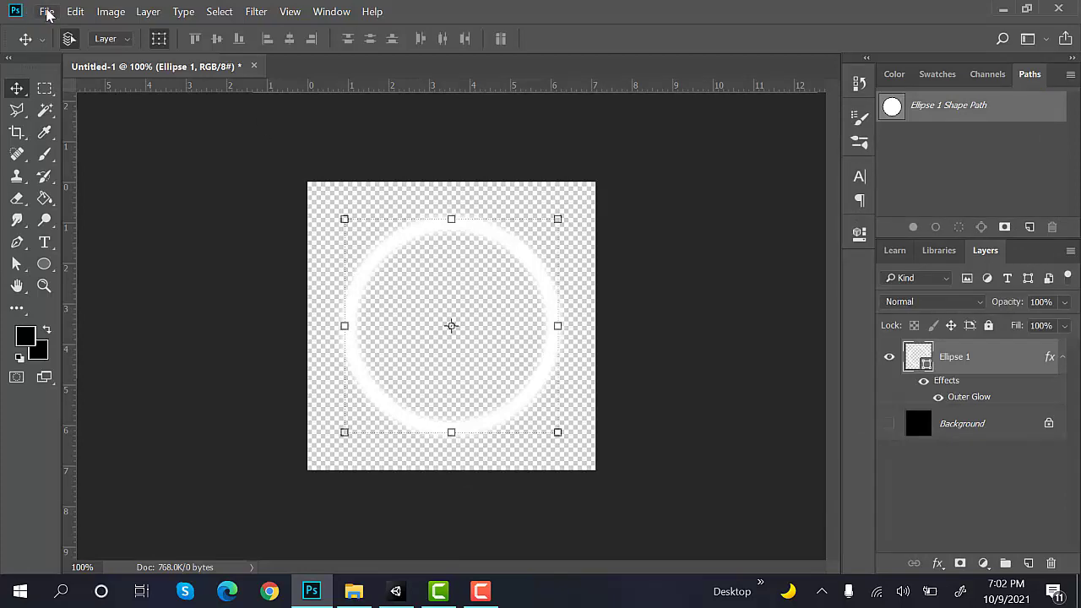
{"action": "left_click", "coordinate": [47, 12]}
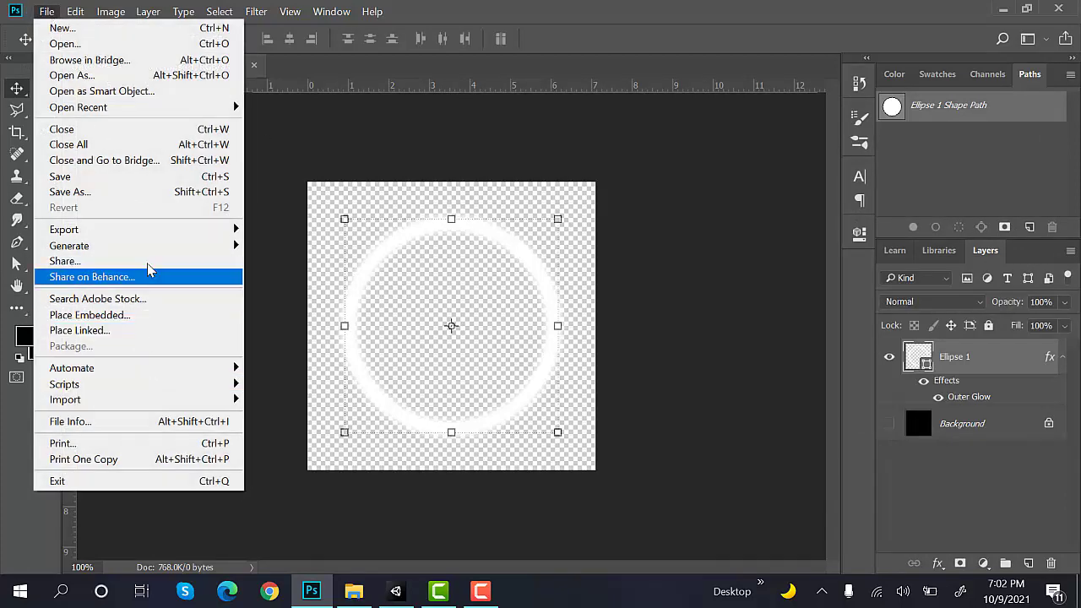
{"action": "left_click", "coordinate": [157, 192]}
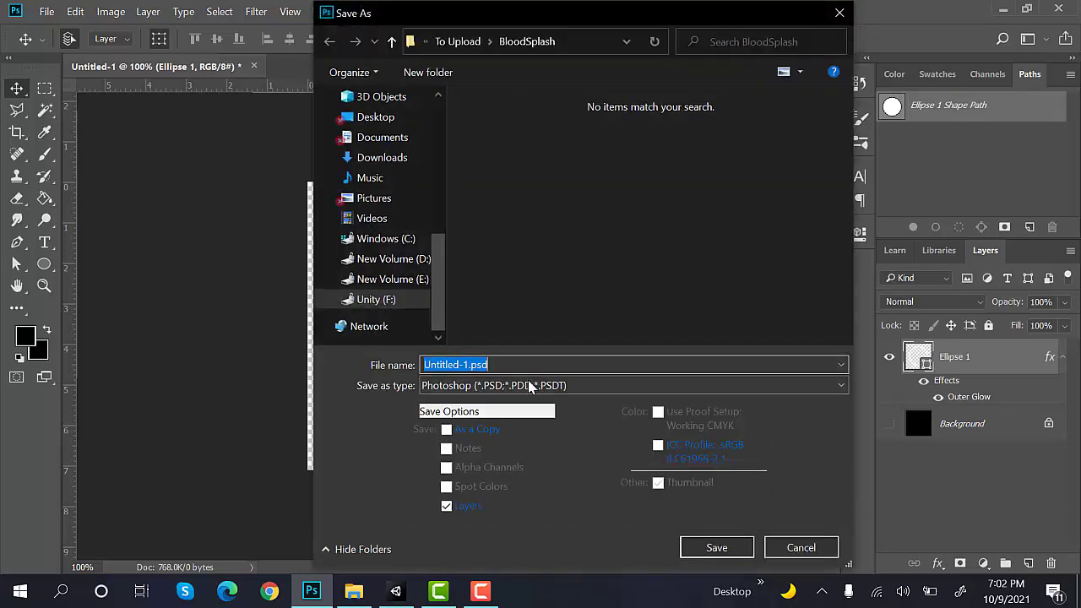
{"action": "left_click", "coordinate": [529, 385]}
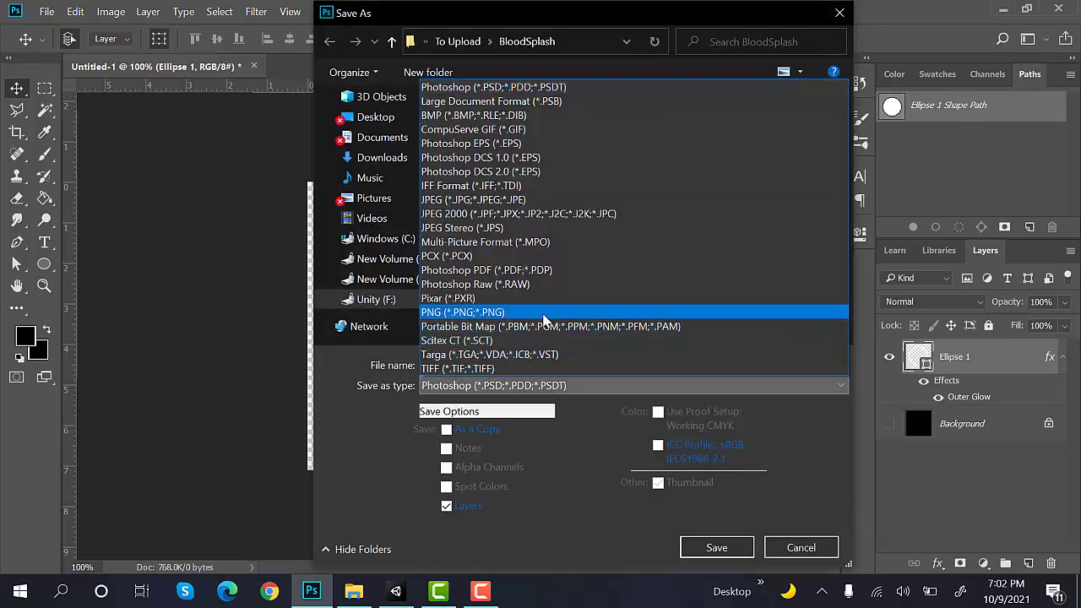
{"action": "left_click", "coordinate": [545, 313]}
Step: Set the save location to Downloads without overwriting the existing Ripple.png
{"action": "left_click", "coordinate": [525, 365]}
{"action": "type", "text": "Ripple"}
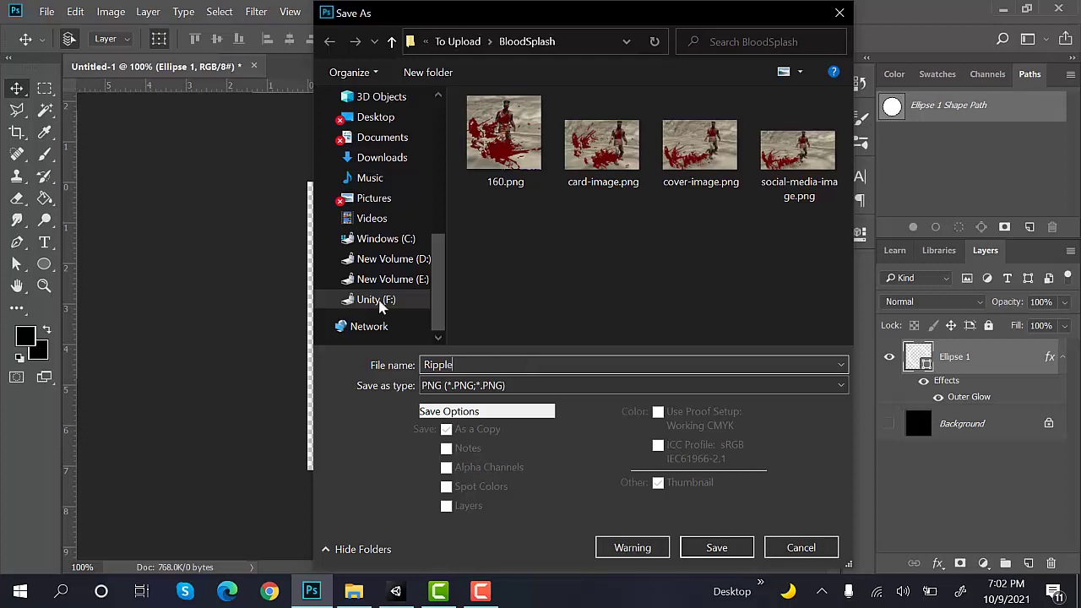
{"action": "scroll", "coordinate": [380, 306], "scroll_direction": "up", "scroll_amount": 3}
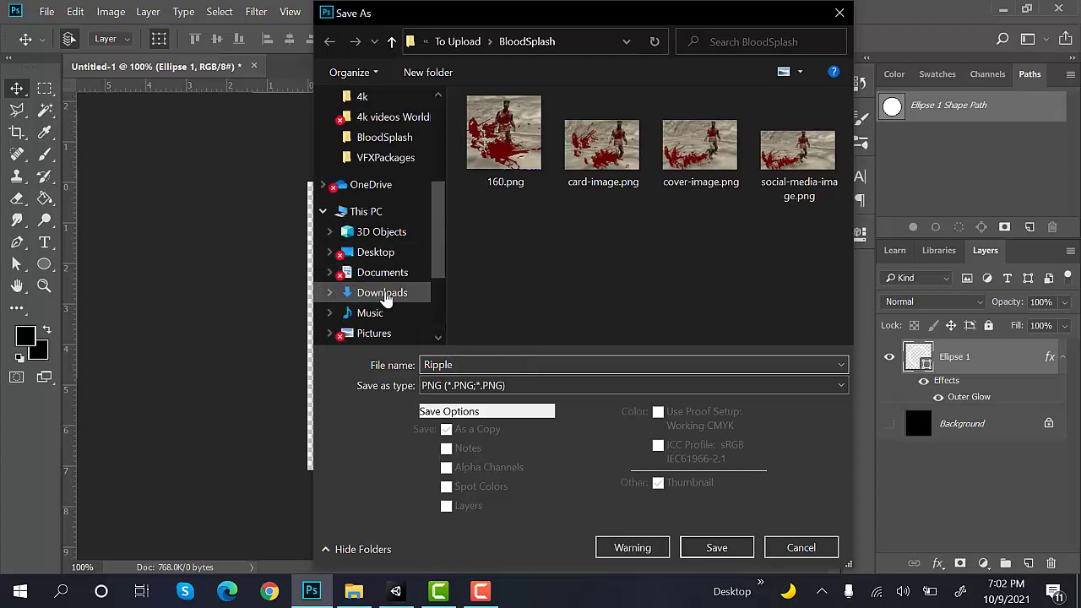
{"action": "left_click", "coordinate": [381, 293]}
{"action": "left_click", "coordinate": [718, 549]}
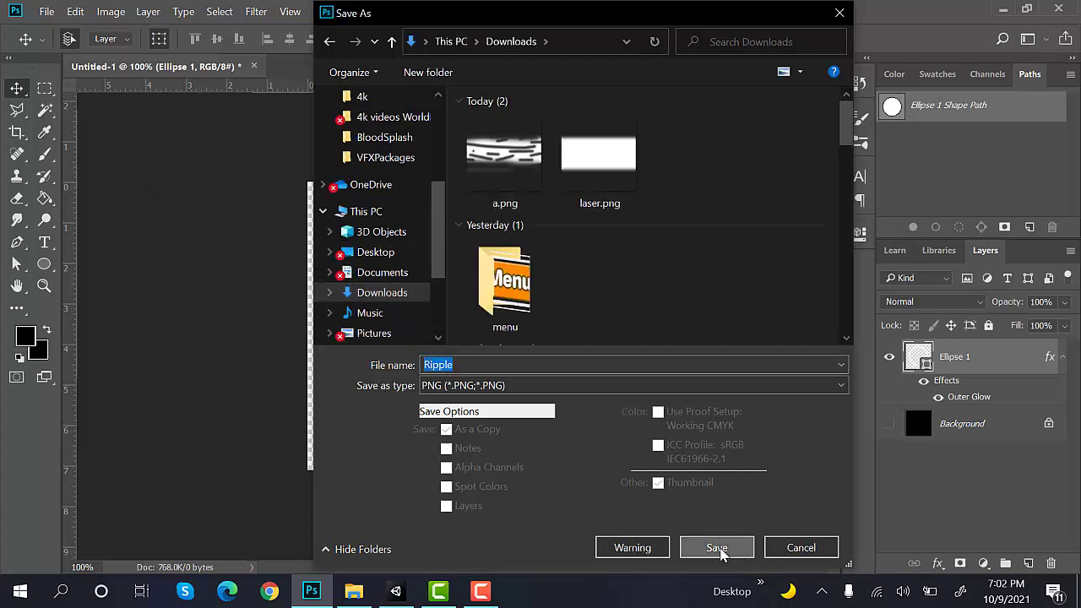
{"action": "left_click", "coordinate": [655, 299]}
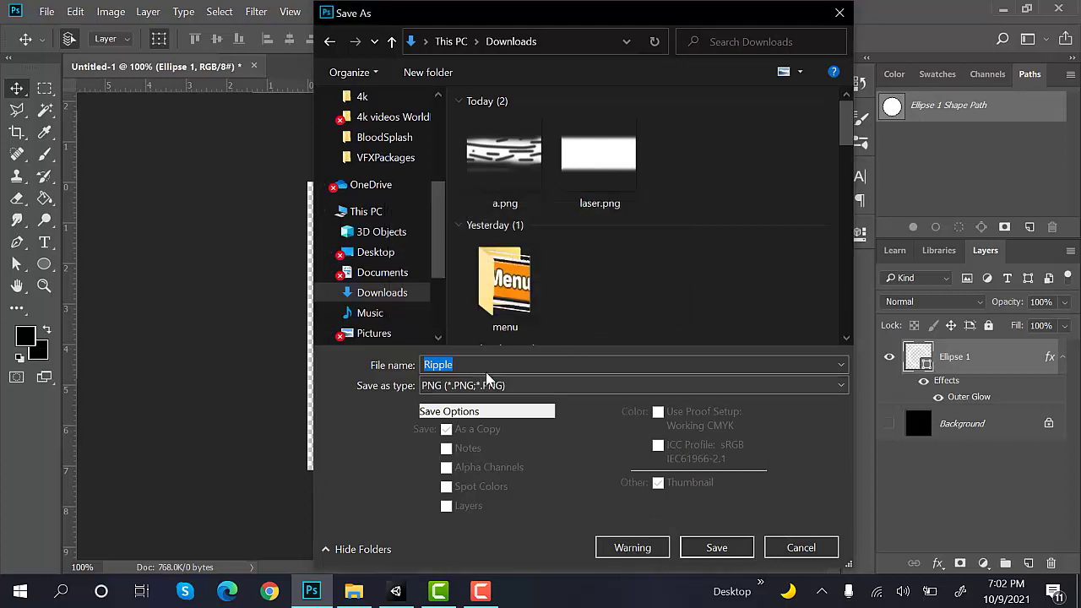
Step: Save the image as RippleTexture.png and drag it from Downloads into the Unity project
{"action": "left_click", "coordinate": [491, 365]}
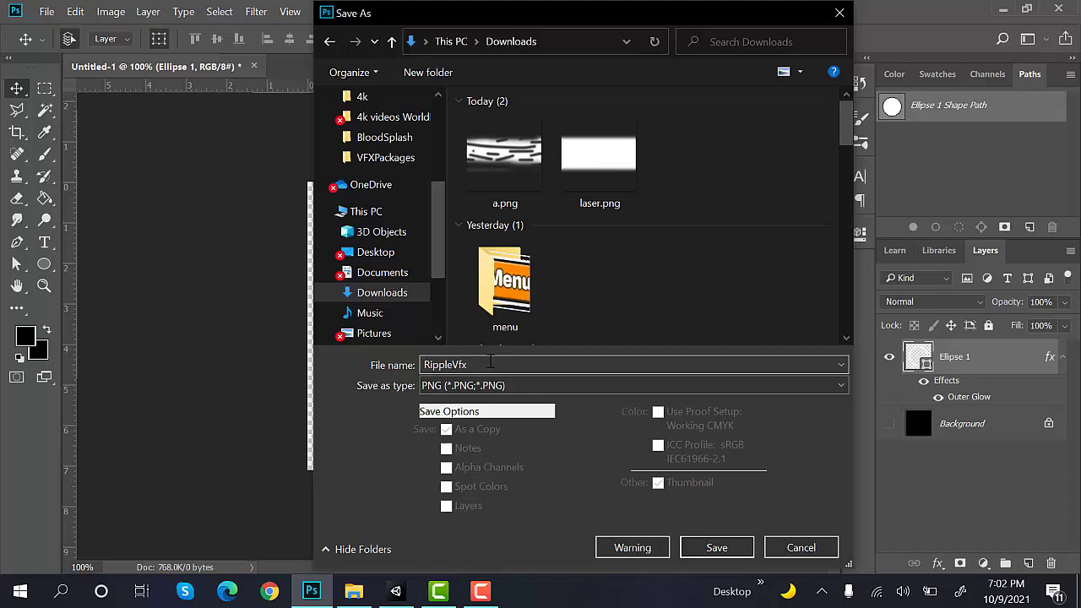
{"action": "key", "text": "BackSpace"}
{"action": "key", "text": "BackSpace"}
{"action": "type", "text": "Te"}
{"action": "key", "text": "Return"}
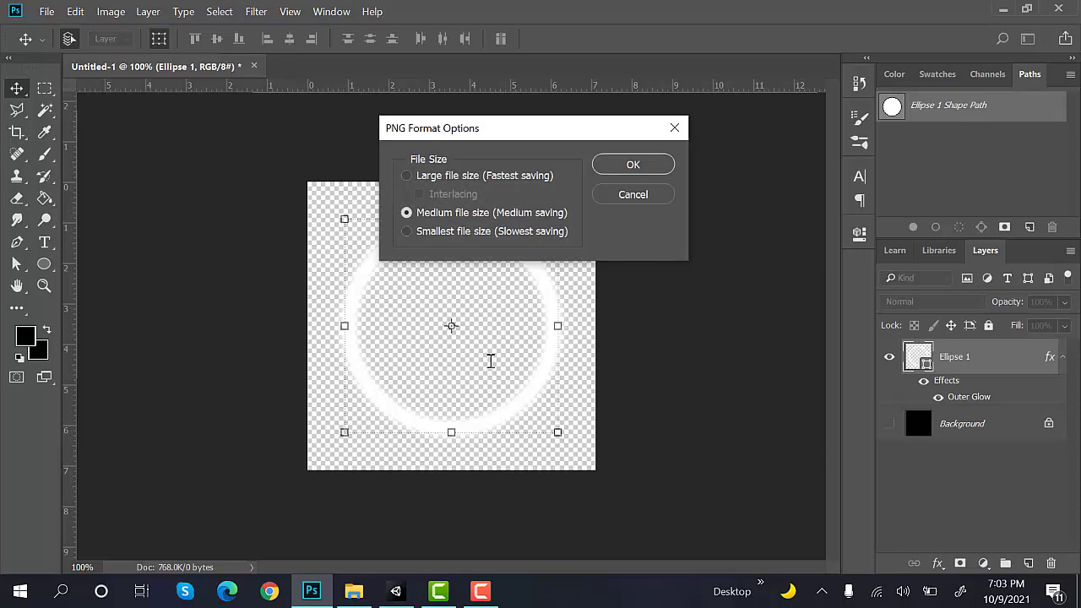
{"action": "key", "text": "Return"}
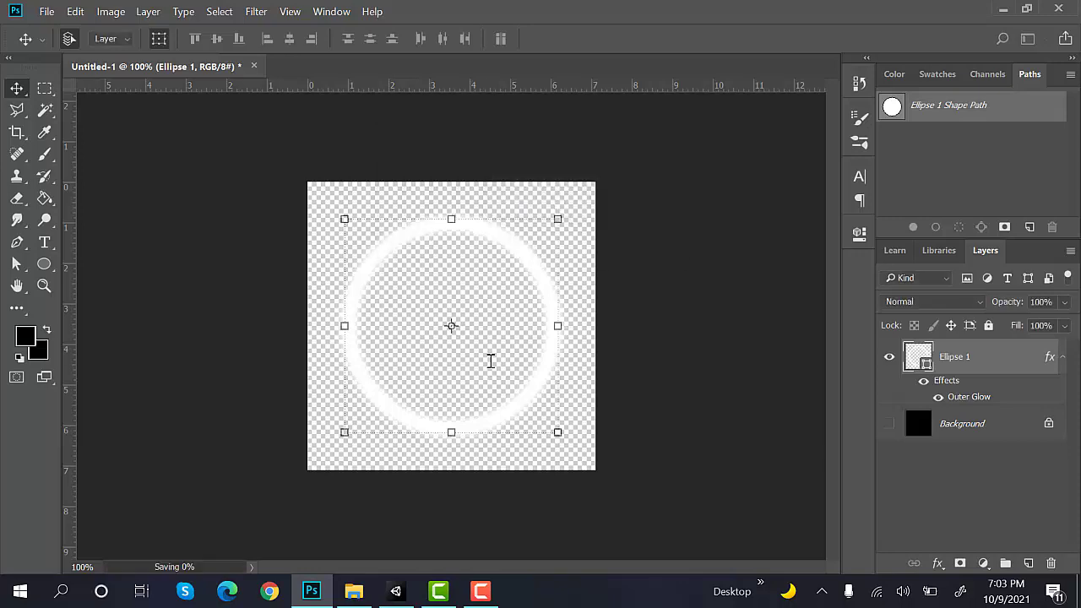
{"action": "left_click", "coordinate": [354, 592]}
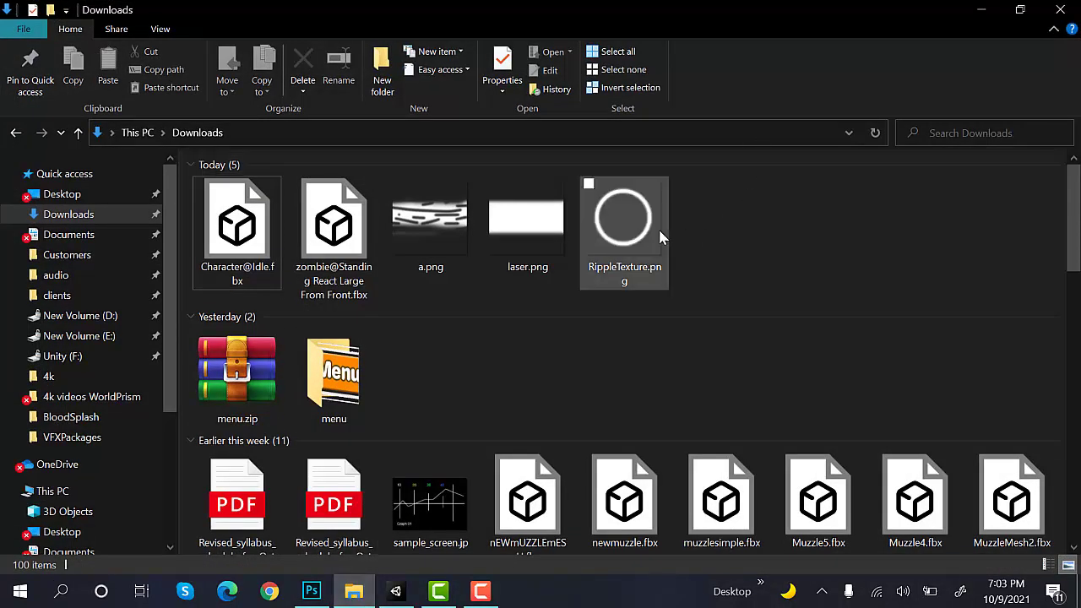
{"action": "left_click_drag", "start_coordinate": [661, 238], "coordinate": [645, 413]}
Step: Enable Alpha Is Transparency on the texture and create a material named Ripples_Mat
{"action": "left_click", "coordinate": [873, 216]}
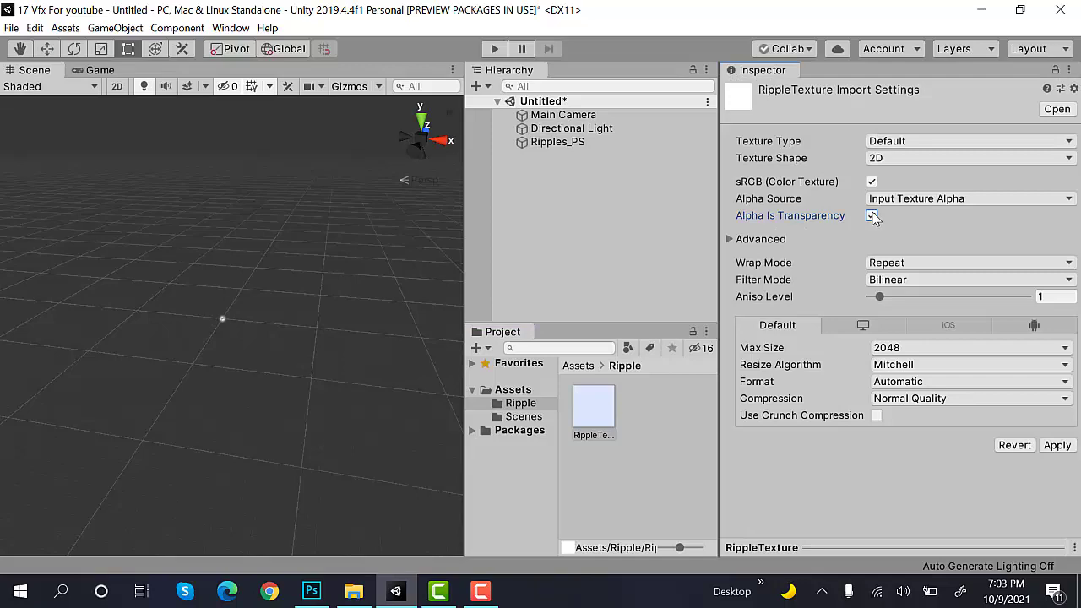
{"action": "left_click", "coordinate": [1057, 446]}
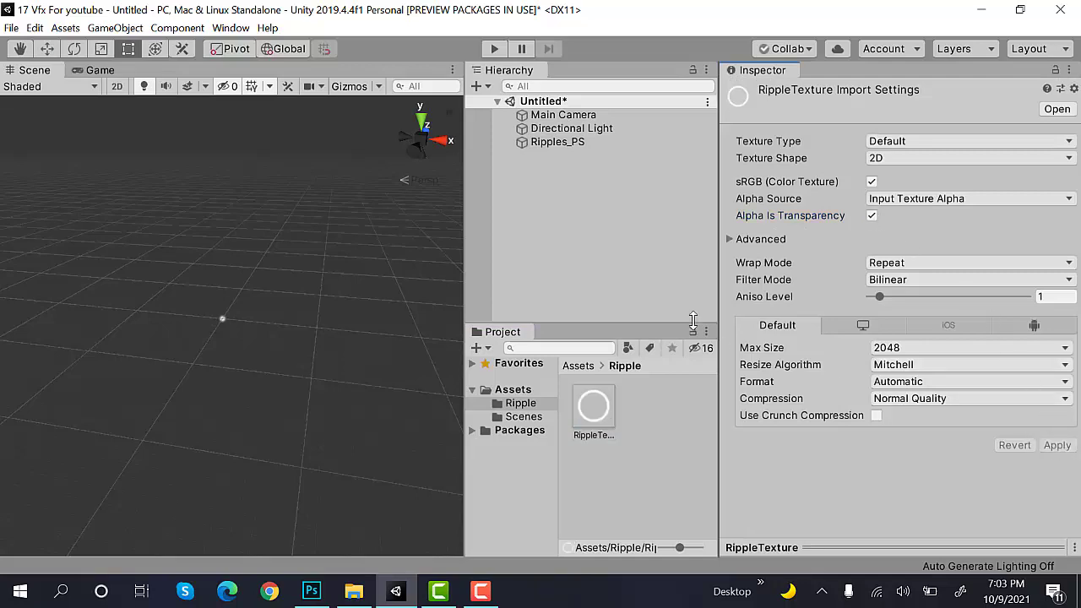
{"action": "right_click", "coordinate": [661, 415]}
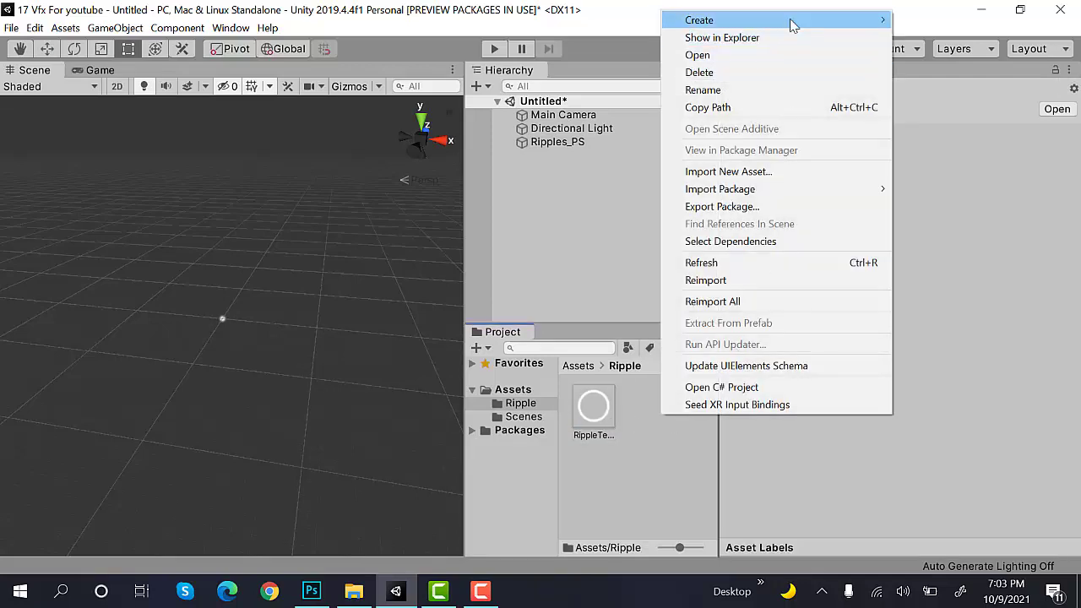
{"action": "mouse_move", "coordinate": [784, 23]}
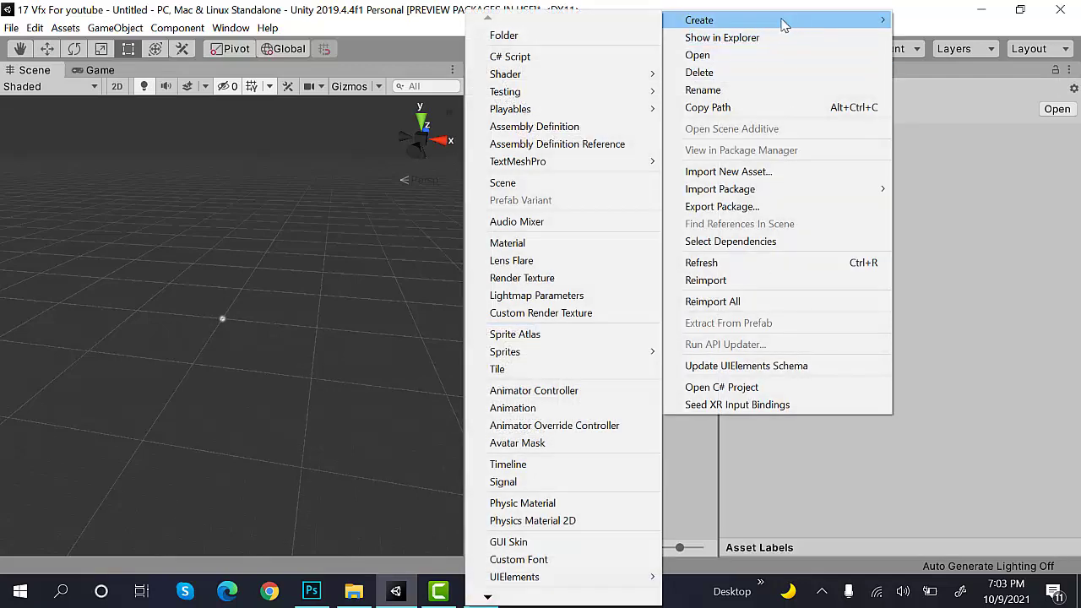
{"action": "left_click", "coordinate": [546, 242]}
{"action": "type", "text": "Ripp"}
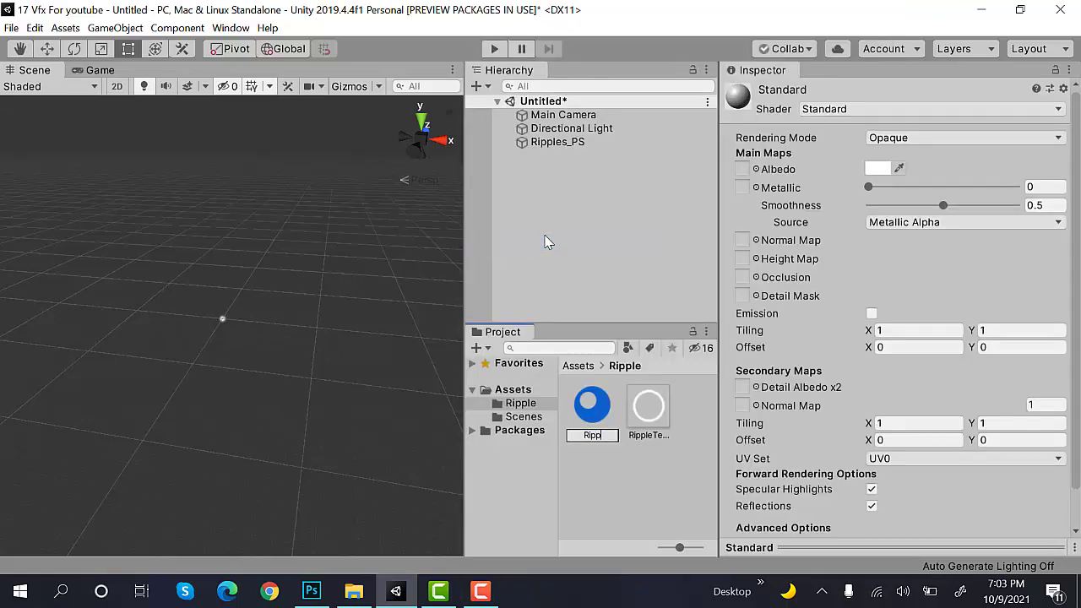
{"action": "type", "text": "s_Mat"}
{"action": "key", "text": "Return"}
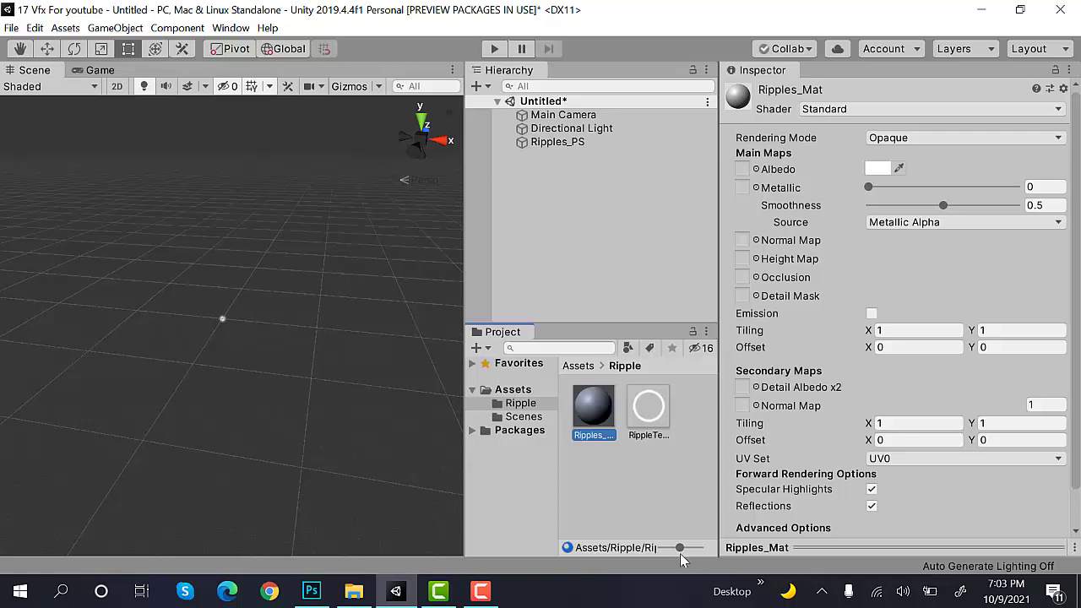
Step: Set Ripples_Mat's shader to Legacy Shaders/Particles/Additive
{"action": "left_click_drag", "start_coordinate": [680, 547], "coordinate": [674, 548]}
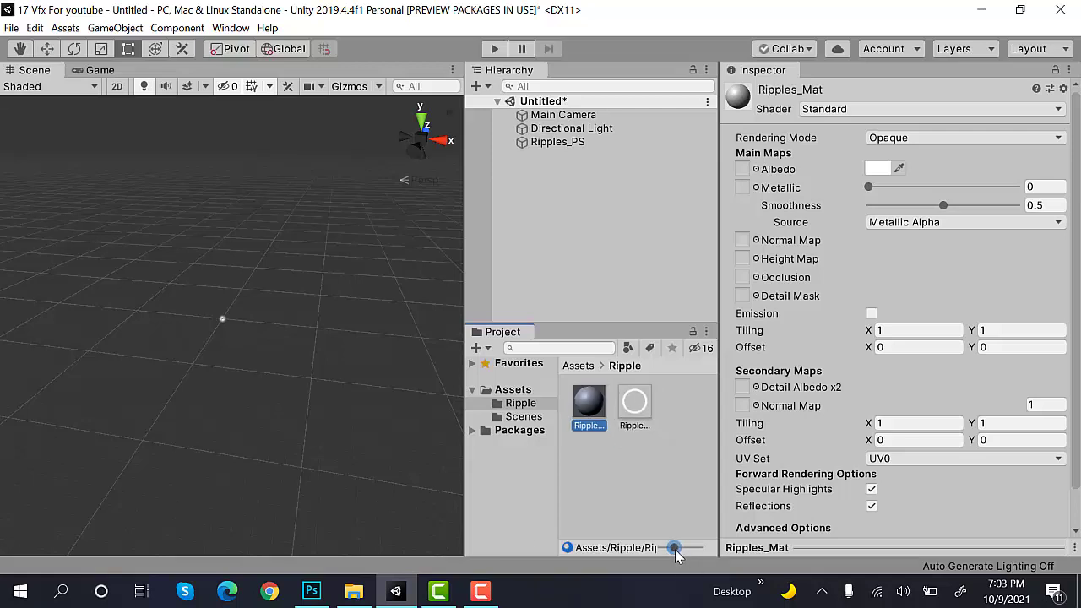
{"action": "left_click", "coordinate": [916, 107]}
{"action": "left_click", "coordinate": [883, 367]}
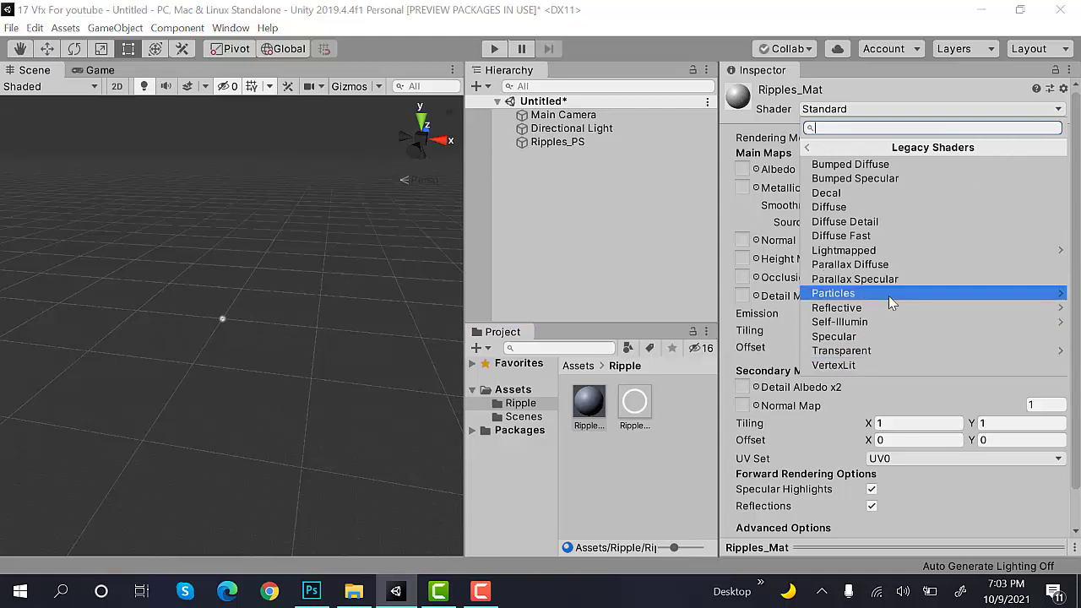
{"action": "left_click", "coordinate": [889, 294]}
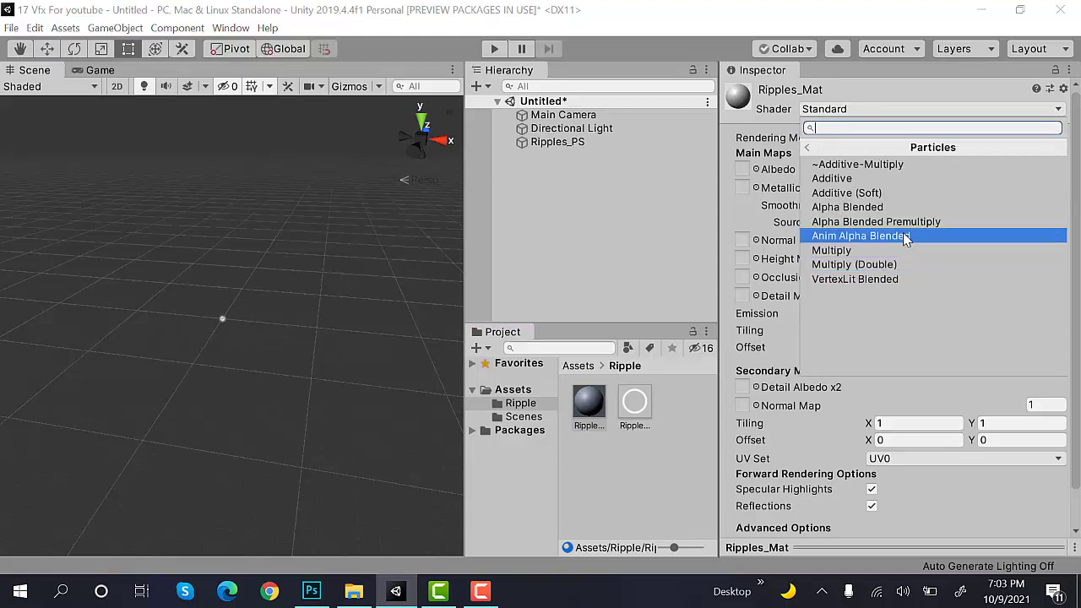
{"action": "left_click", "coordinate": [902, 178]}
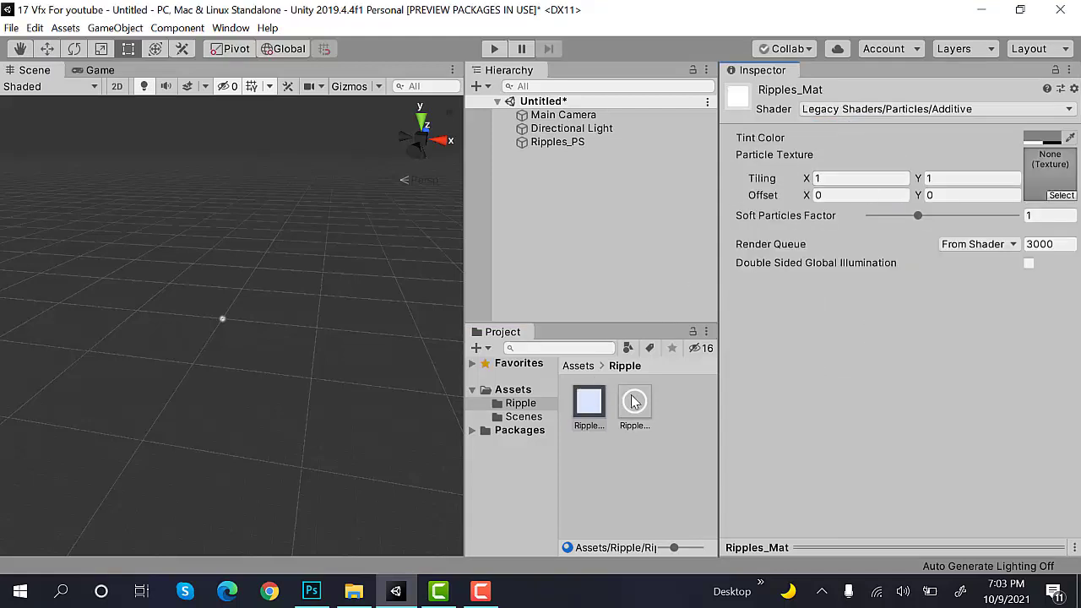
Step: Assign the ring texture to Ripples_Mat and apply the material to Ripples_PS
{"action": "left_click_drag", "start_coordinate": [635, 402], "coordinate": [1050, 173]}
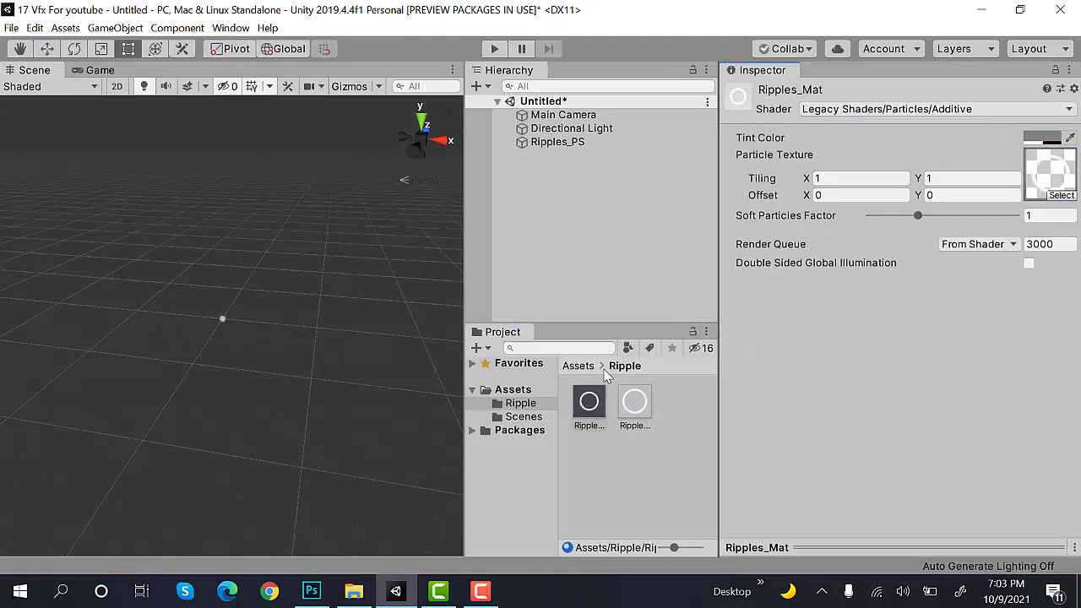
{"action": "mouse_move", "coordinate": [588, 411]}
{"action": "left_mouse_down"}
{"action": "mouse_move", "coordinate": [613, 273]}
{"action": "mouse_move", "coordinate": [603, 127]}
{"action": "mouse_move", "coordinate": [598, 148]}
{"action": "left_mouse_up"}
{"action": "left_click", "coordinate": [597, 141]}
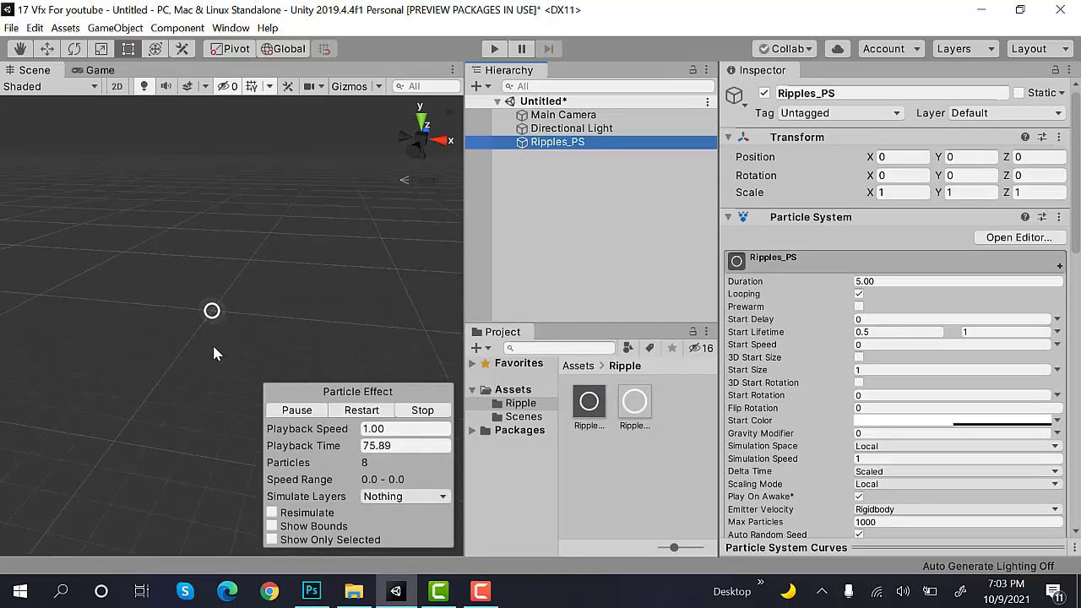
{"action": "left_click_drag", "start_coordinate": [150, 277], "coordinate": [230, 283], "text": "alt"}
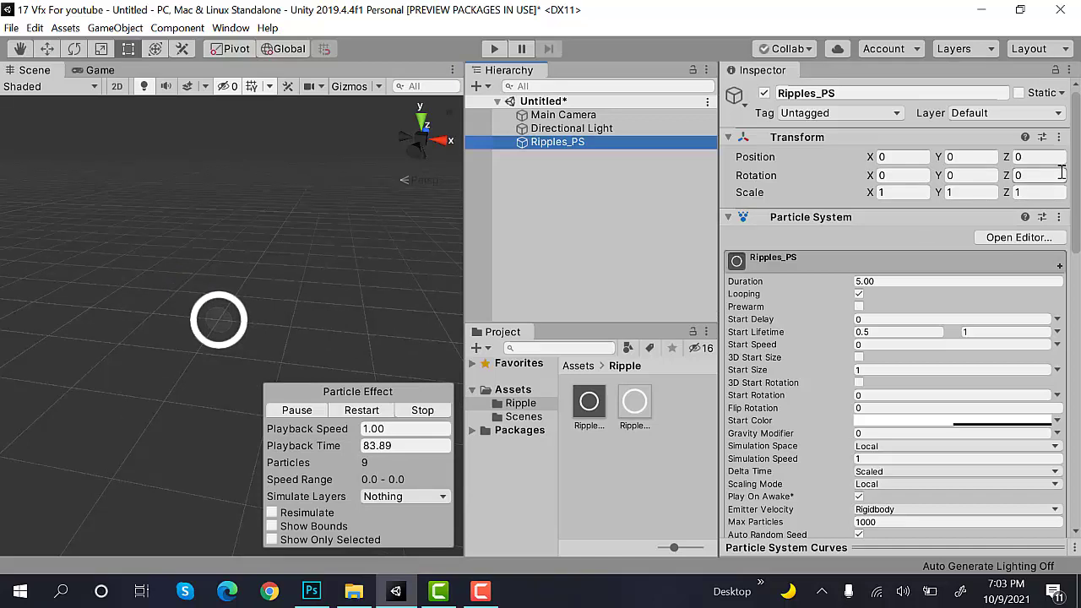
Step: Set the Emission Rate over Time of Ripples_PS to 0
{"action": "scroll", "coordinate": [1052, 258], "scroll_direction": "down", "scroll_amount": 4}
{"action": "scroll", "coordinate": [1047, 267], "scroll_direction": "down", "scroll_amount": 4}
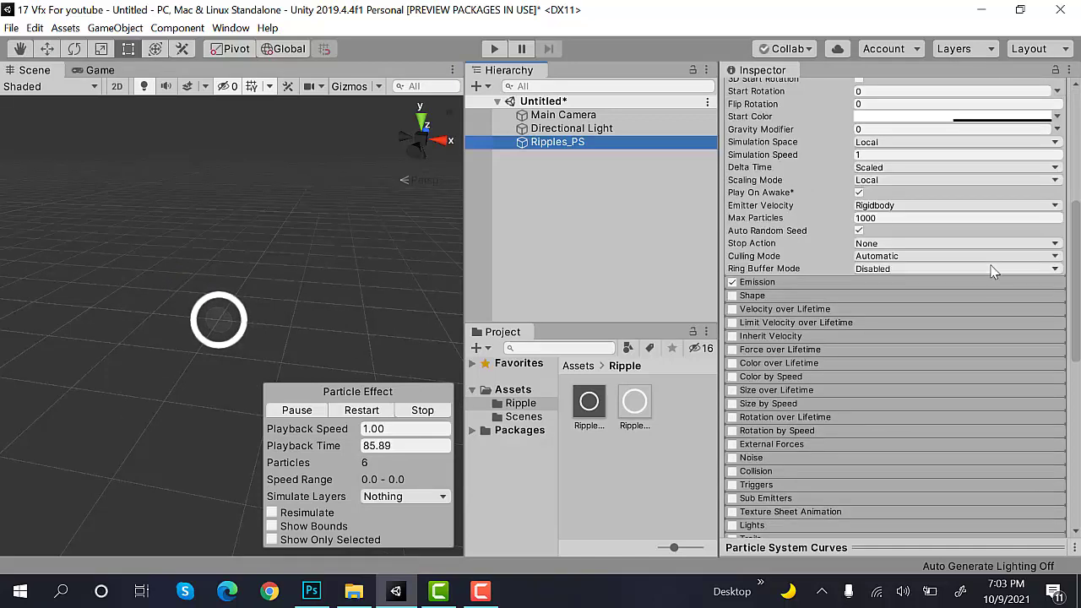
{"action": "left_click", "coordinate": [970, 291]}
{"action": "left_click", "coordinate": [970, 292]}
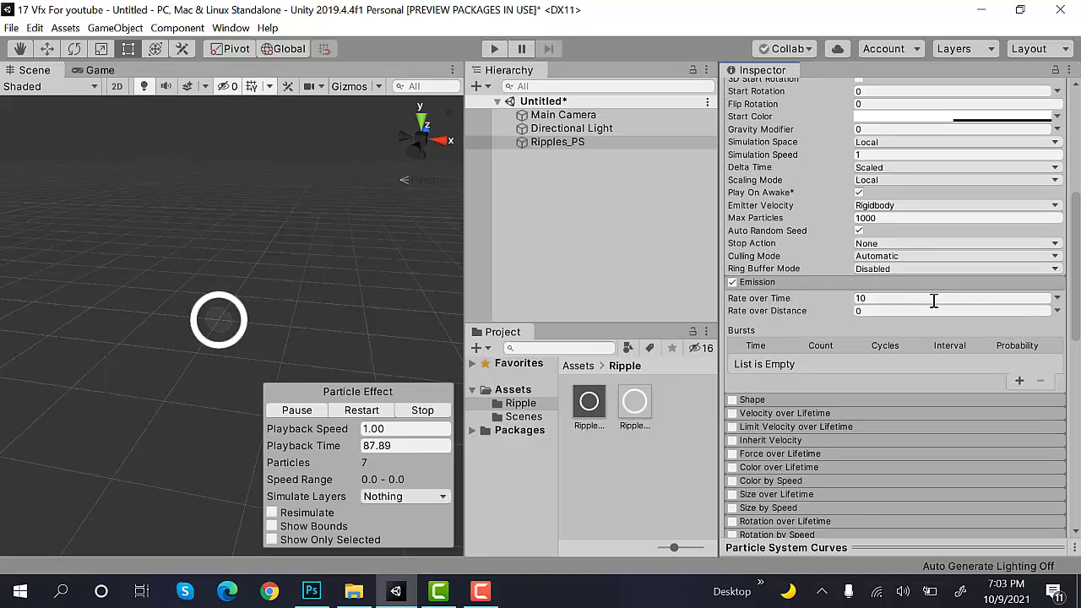
{"action": "left_click", "coordinate": [932, 299]}
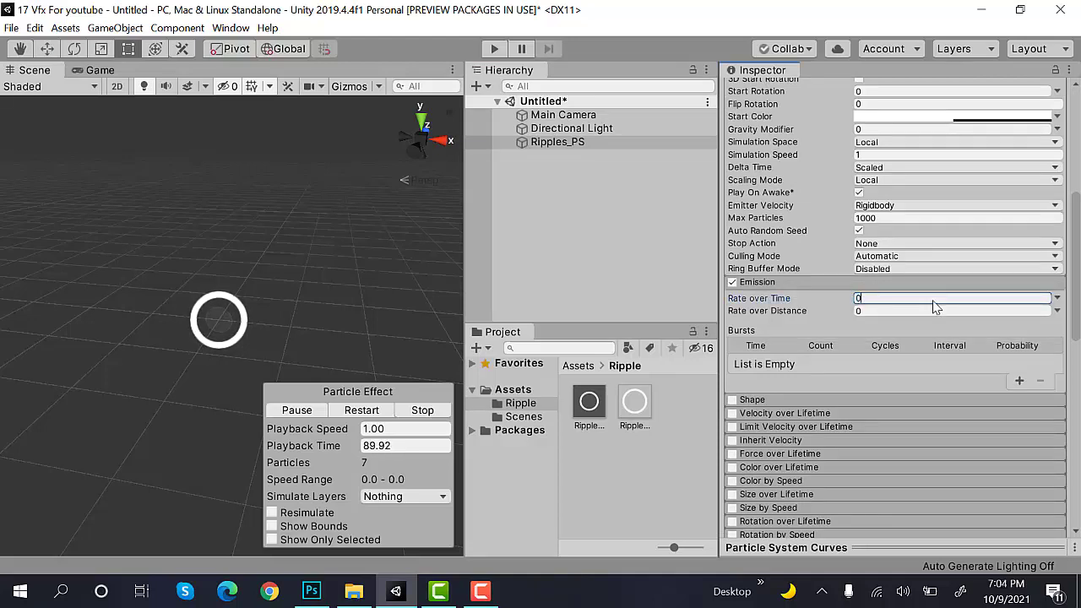
{"action": "type", "text": "0"}
Step: Add an emission burst with a count of 3 and collapse the Emission module
{"action": "left_click", "coordinate": [1019, 381]}
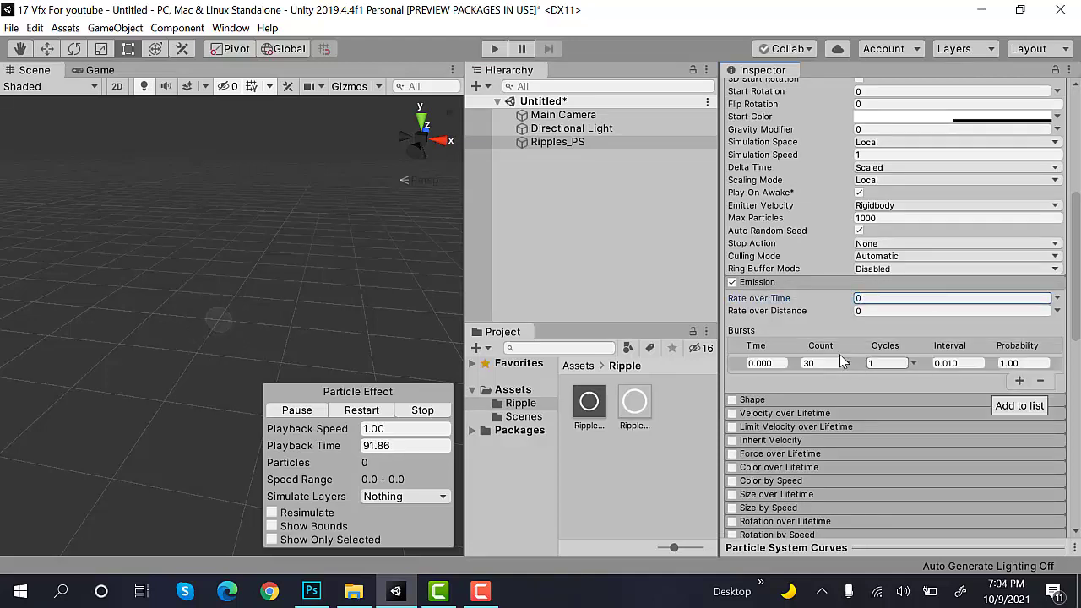
{"action": "left_click", "coordinate": [831, 364]}
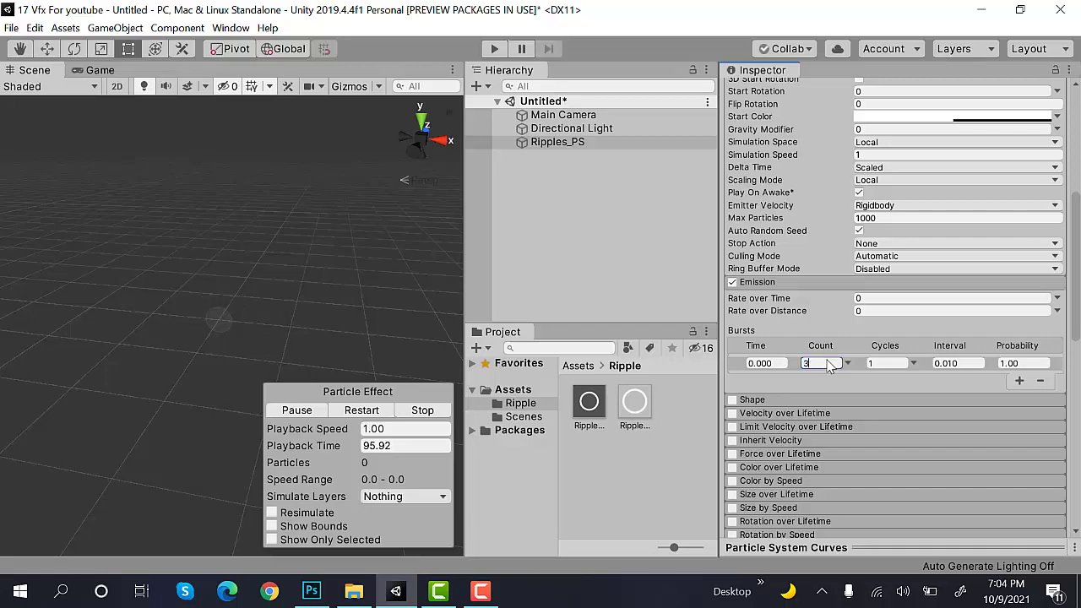
{"action": "type", "text": "3"}
{"action": "left_click", "coordinate": [834, 281]}
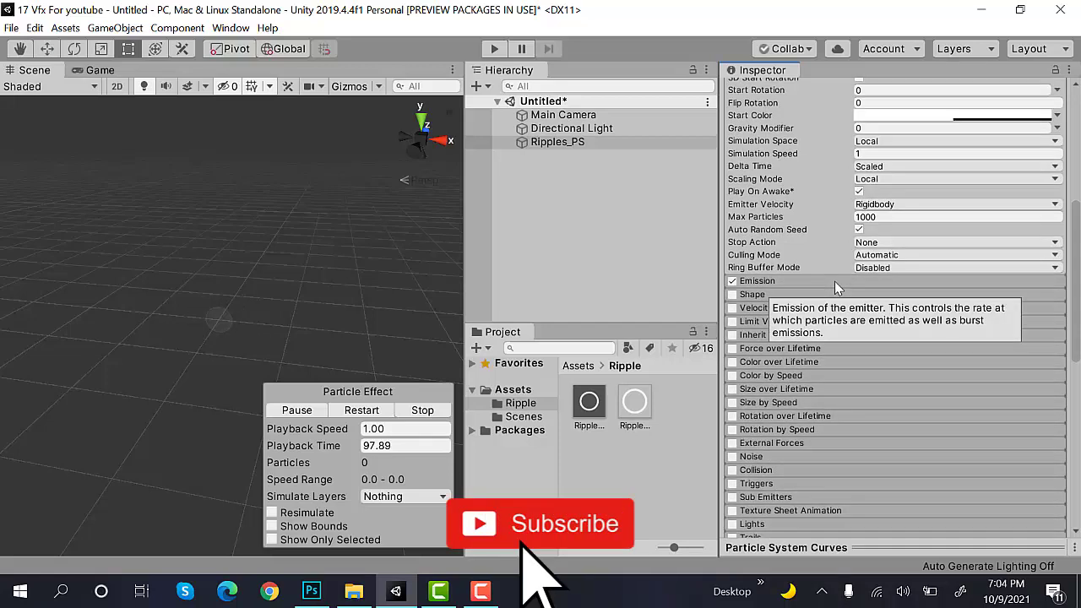
Step: Enable Color over Lifetime with the transparent-white-transparent gradient preset (alpha 0→255→0)
{"action": "scroll", "coordinate": [834, 282], "scroll_direction": "down", "scroll_amount": 3}
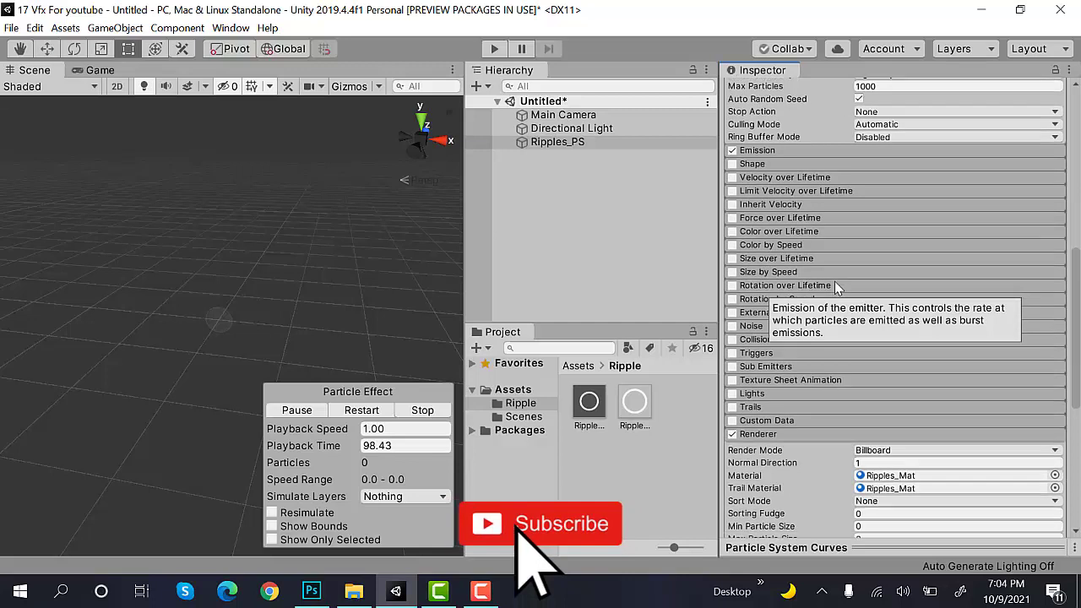
{"action": "left_click", "coordinate": [733, 232]}
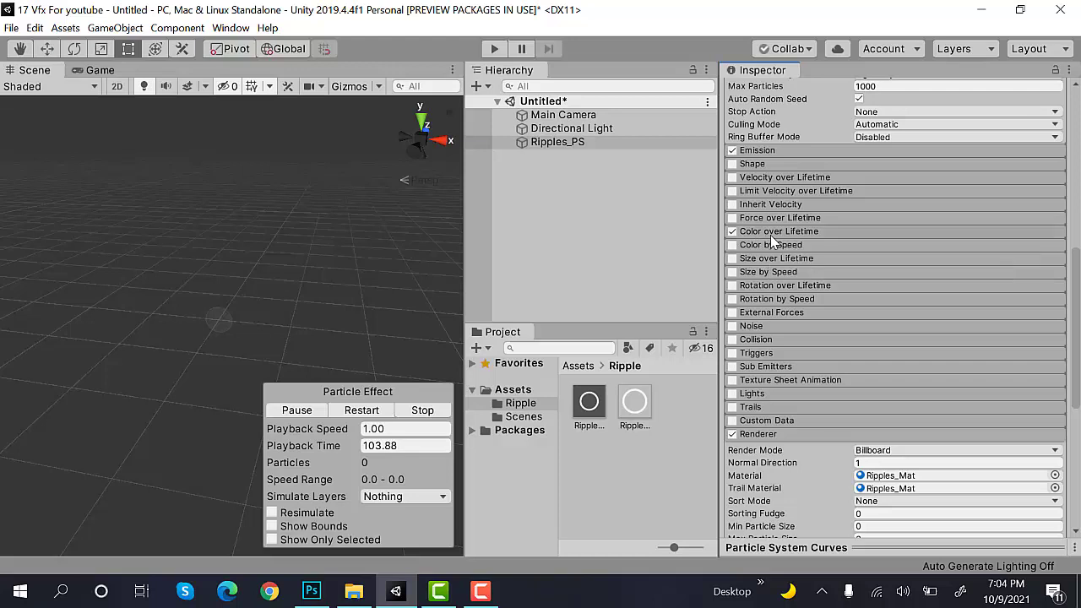
{"action": "left_click", "coordinate": [770, 235]}
{"action": "left_click", "coordinate": [908, 250]}
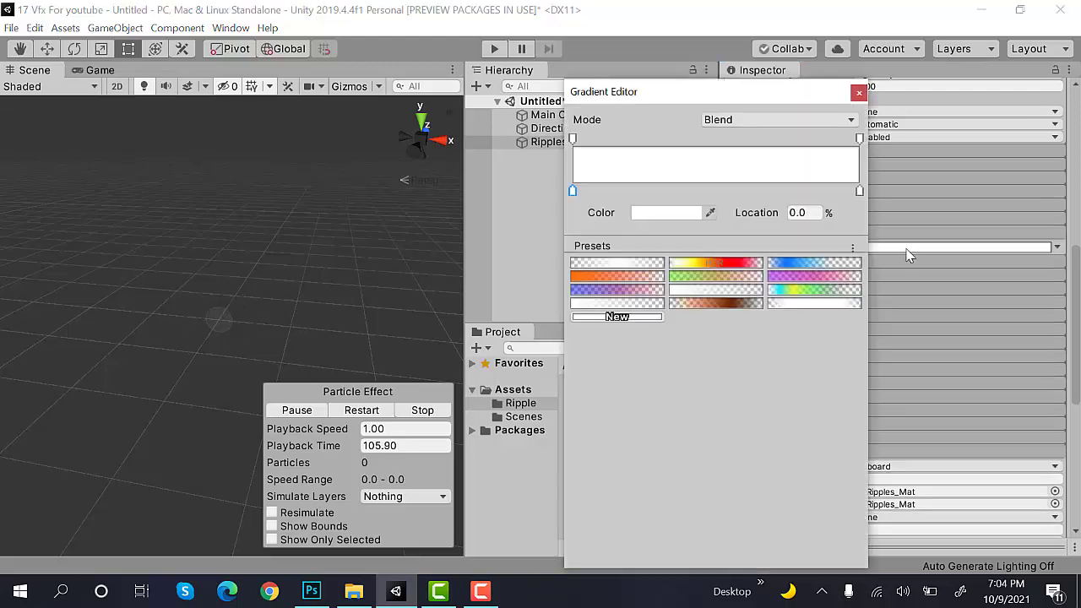
{"action": "left_click", "coordinate": [629, 268]}
{"action": "left_click", "coordinate": [573, 140]}
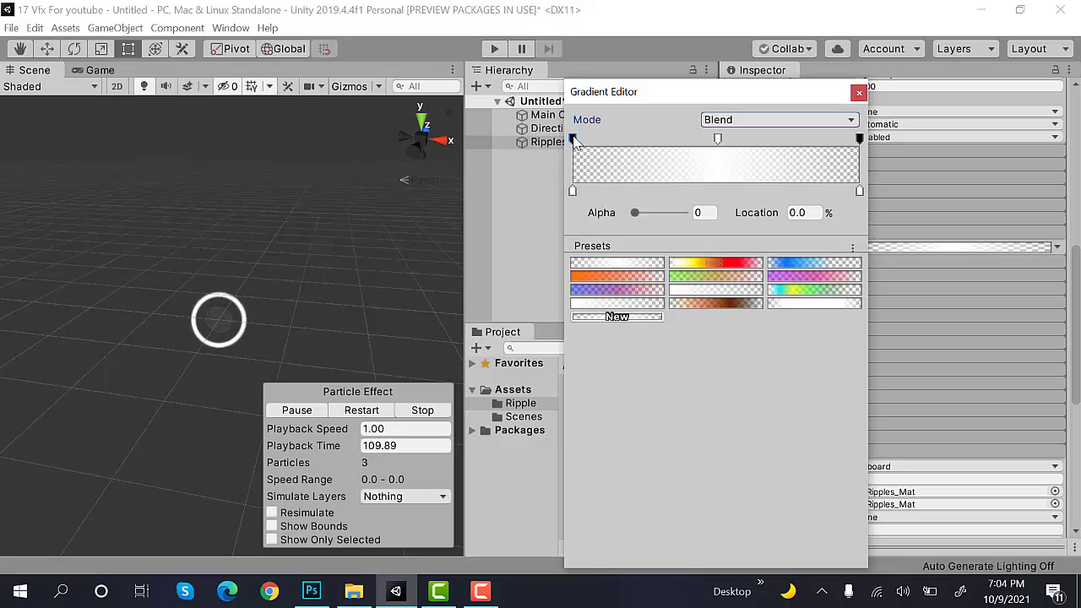
{"action": "left_click", "coordinate": [718, 139]}
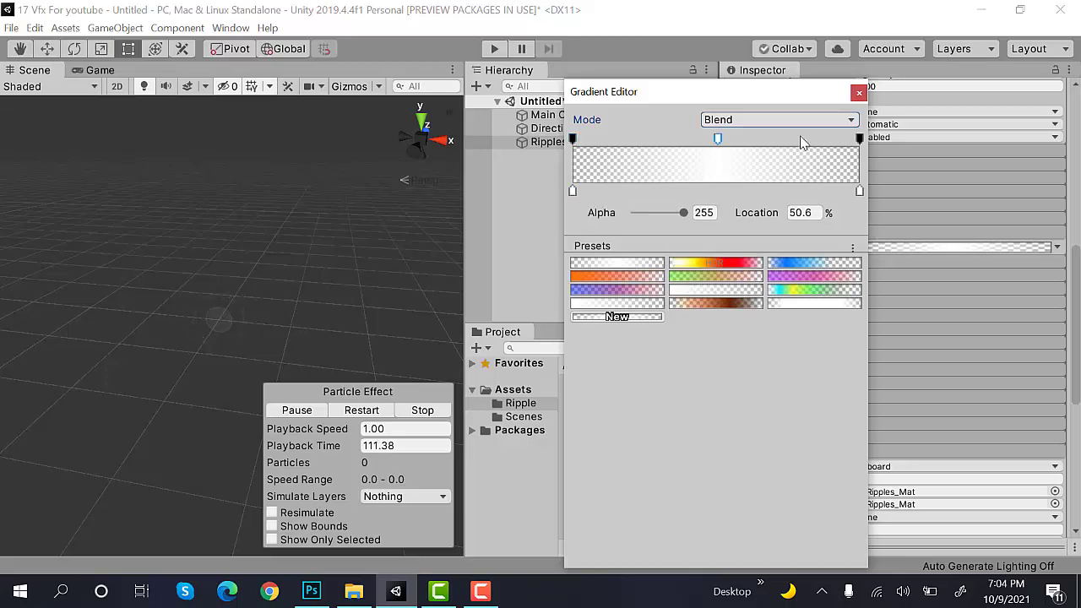
{"action": "left_click", "coordinate": [860, 139]}
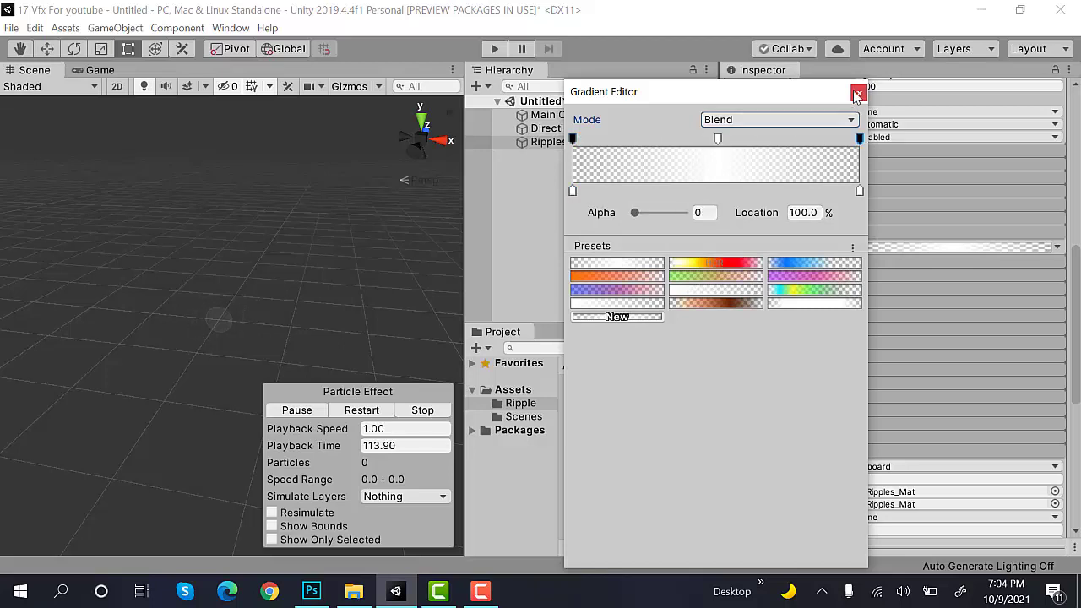
{"action": "left_click", "coordinate": [856, 94]}
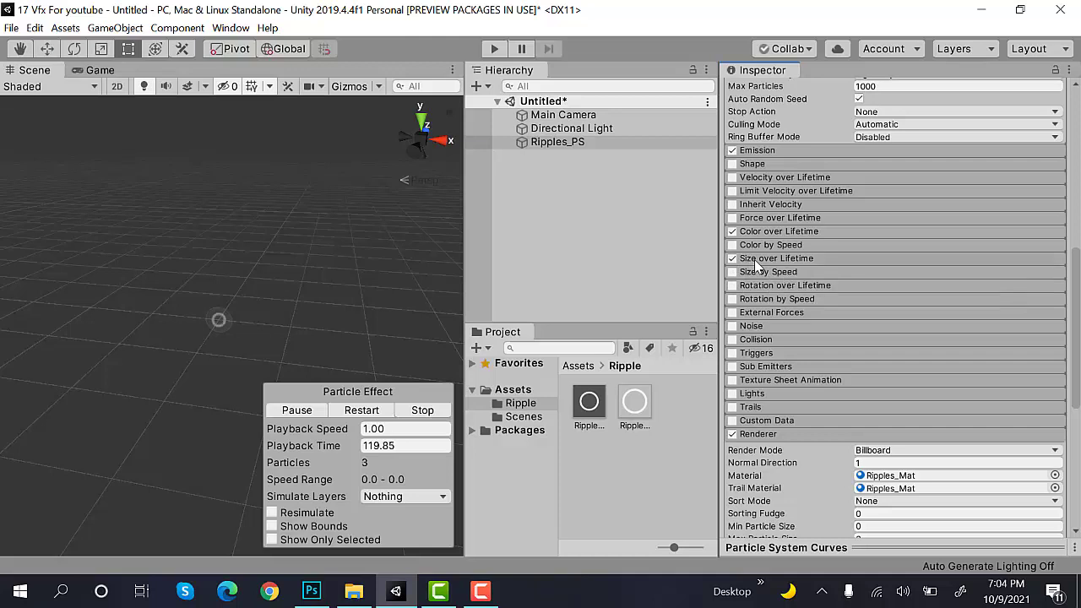
Step: Enable Size over Lifetime and give it the ease-out curve preset, growing from 0 to full size
{"action": "left_click", "coordinate": [733, 258]}
{"action": "left_click", "coordinate": [938, 289]}
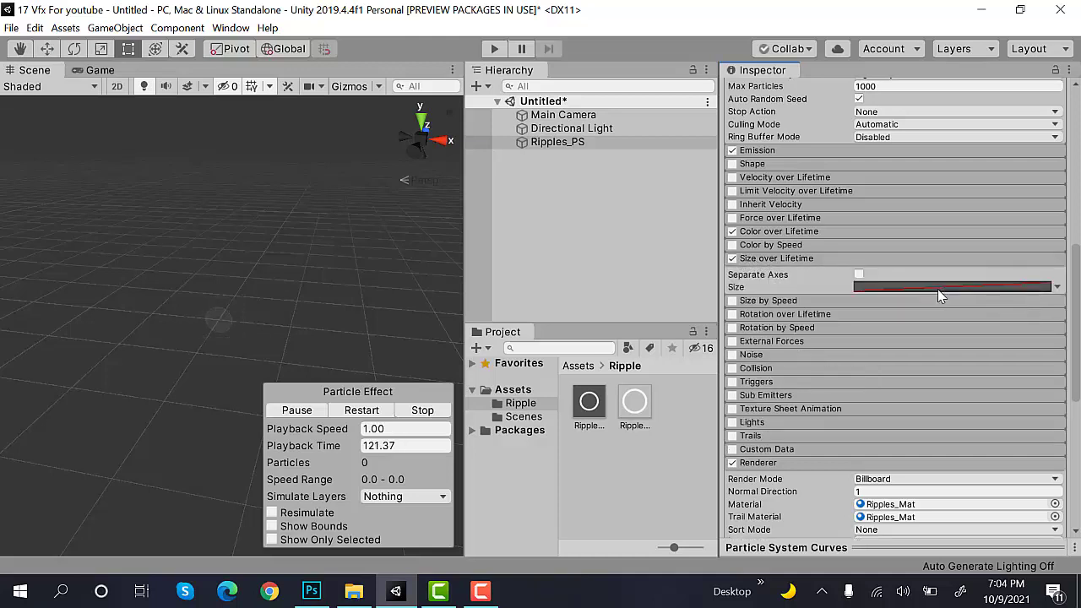
{"action": "left_click", "coordinate": [978, 548]}
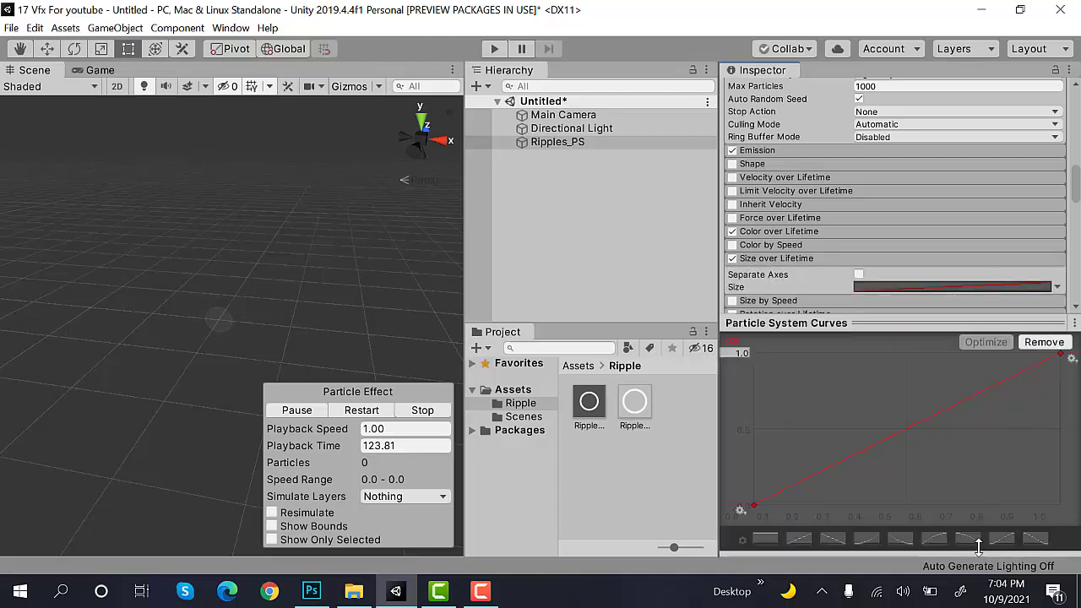
{"action": "left_click", "coordinate": [941, 541]}
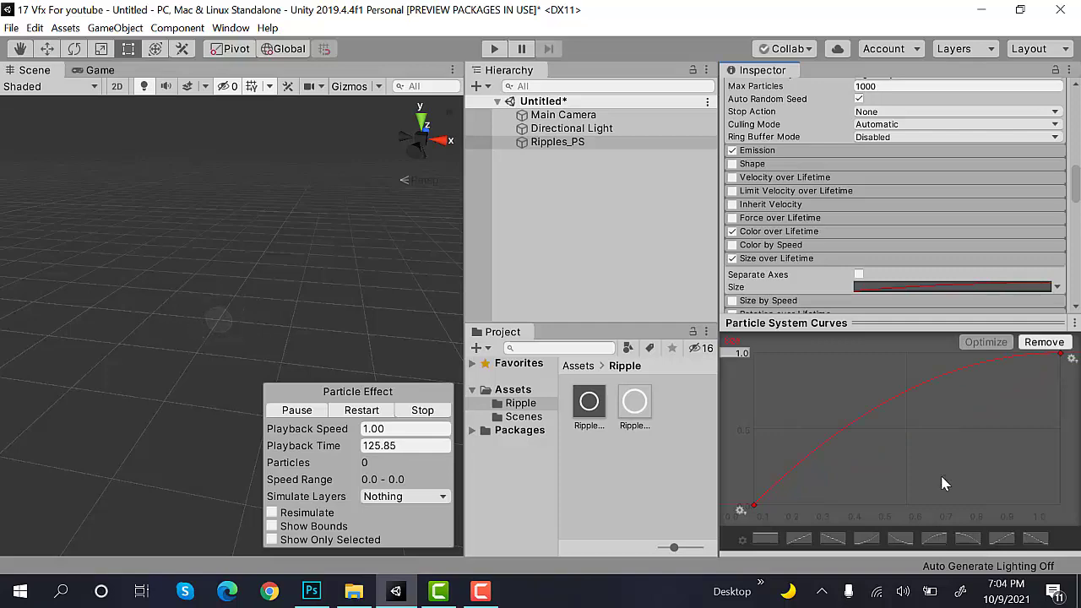
{"action": "left_click", "coordinate": [958, 318]}
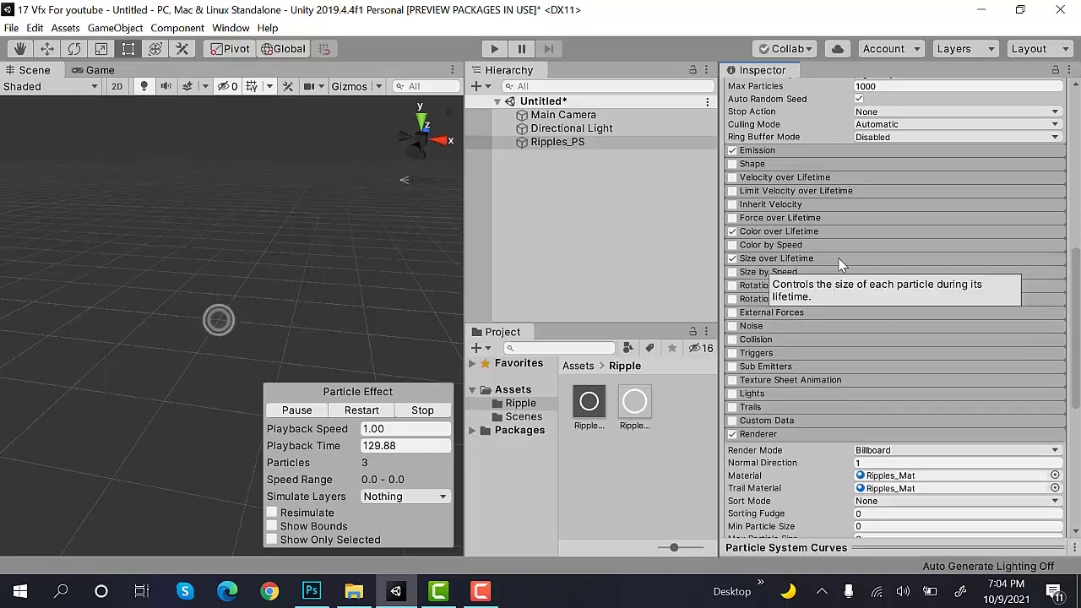
{"action": "scroll", "coordinate": [840, 264], "scroll_direction": "up", "scroll_amount": 10}
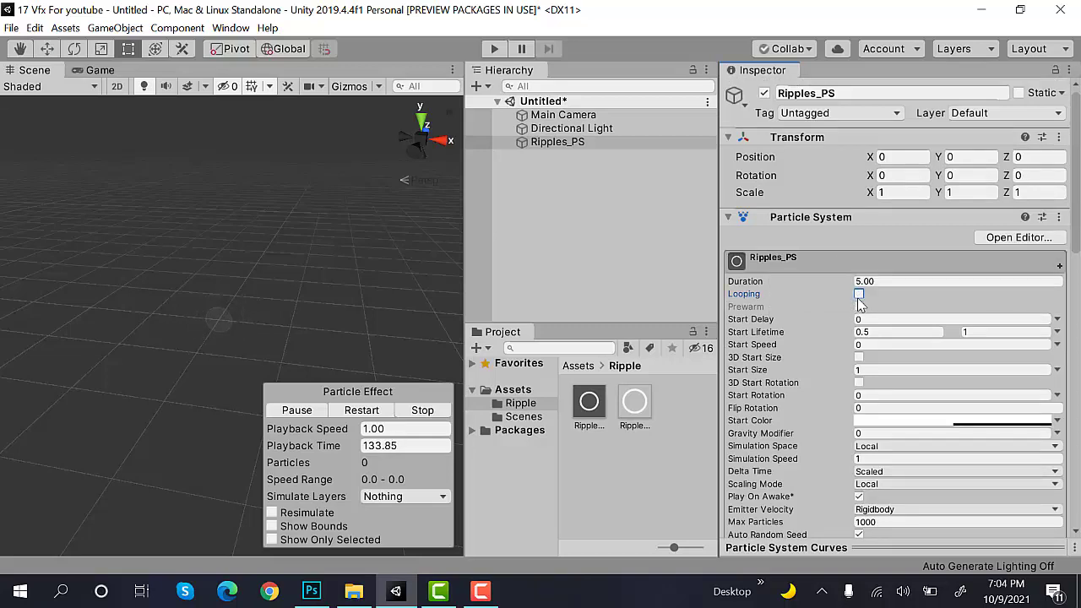
Step: Set the Renderer's Render Mode to Horizontal Billboard
{"action": "scroll", "coordinate": [859, 301], "scroll_direction": "down", "scroll_amount": 10}
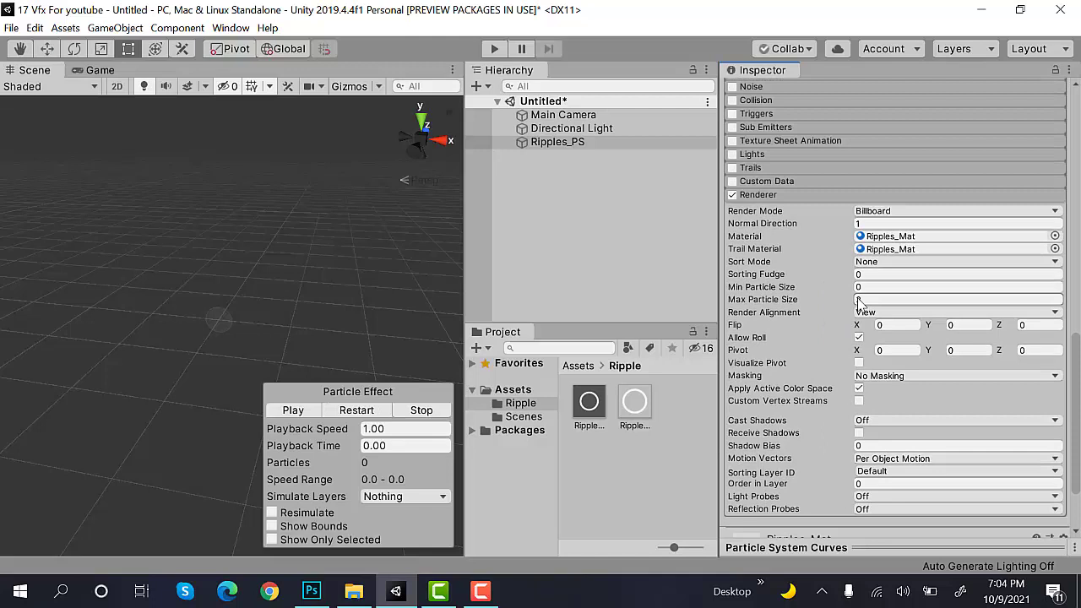
{"action": "left_click", "coordinate": [924, 215]}
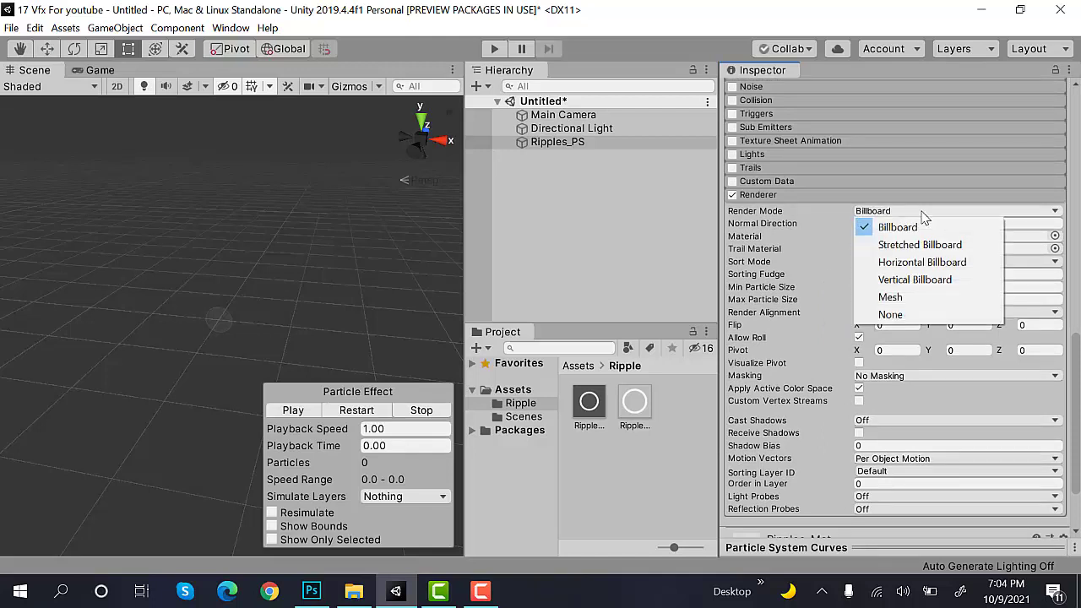
{"action": "left_click", "coordinate": [902, 263]}
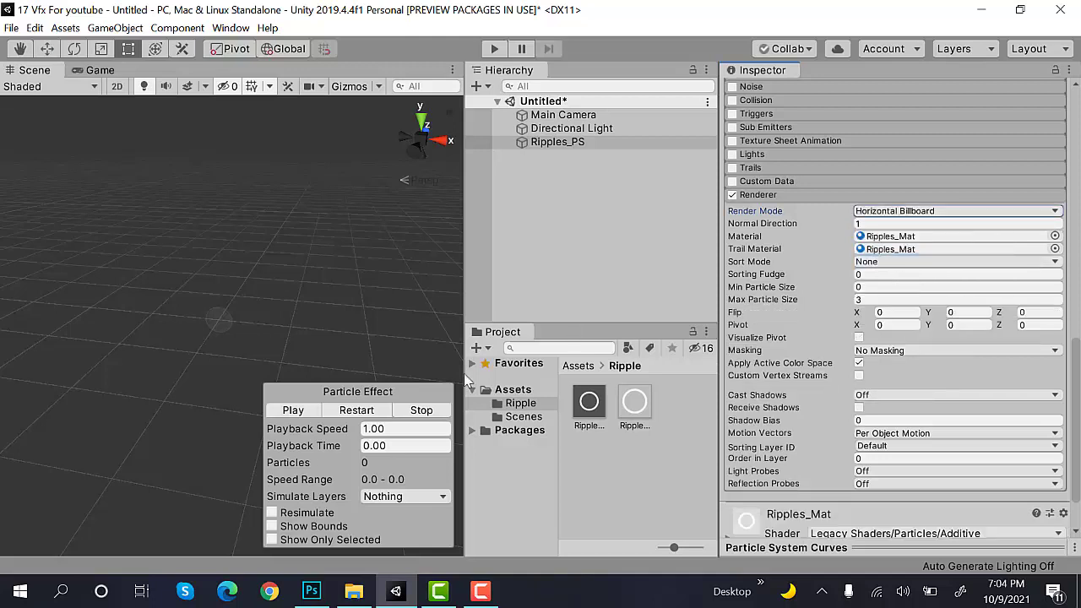
Step: Restart the particle effect a few times to preview the flat ripples
{"action": "left_click", "coordinate": [372, 411]}
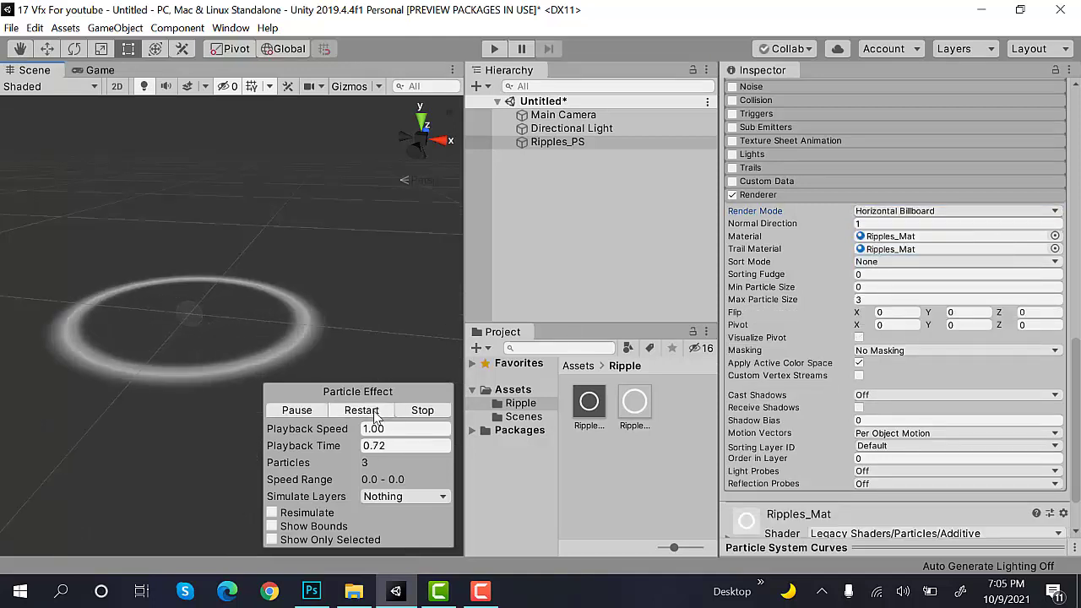
{"action": "left_click", "coordinate": [375, 411]}
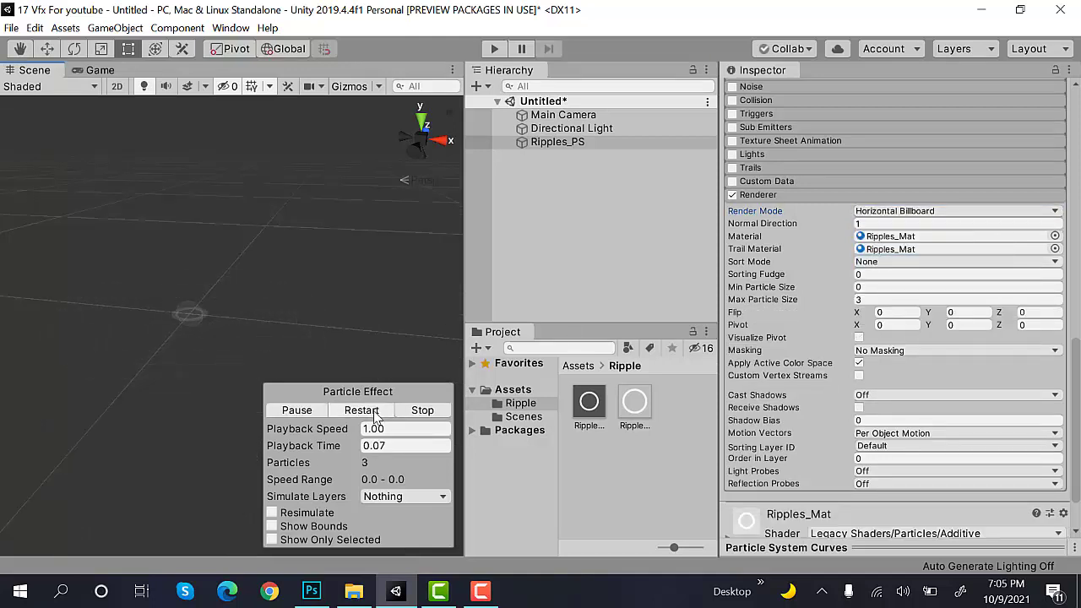
{"action": "left_click", "coordinate": [375, 410]}
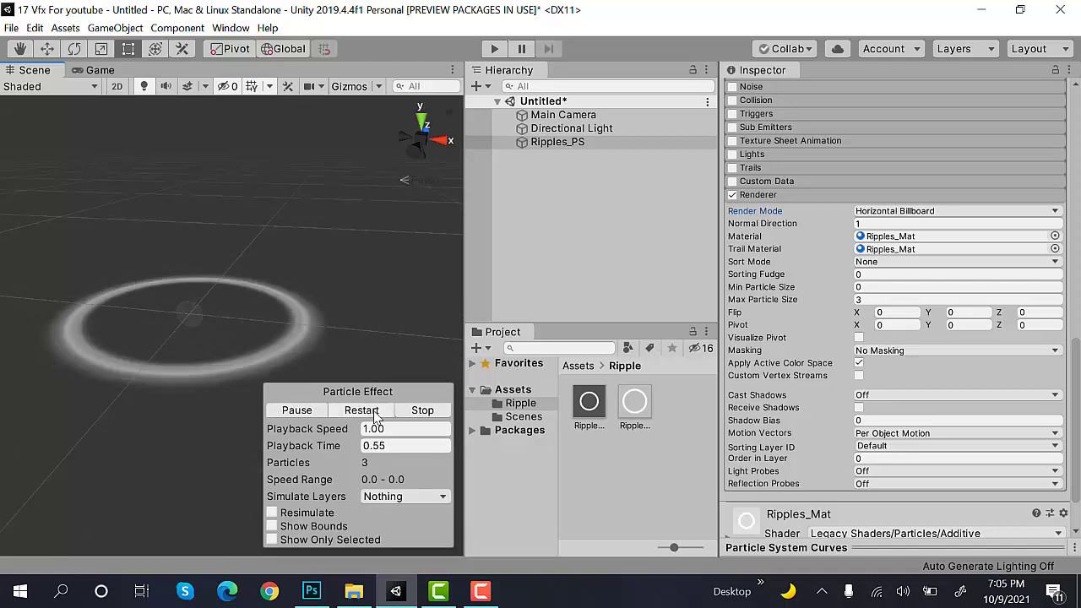
{"action": "scroll", "coordinate": [905, 275], "scroll_direction": "up", "scroll_amount": 10}
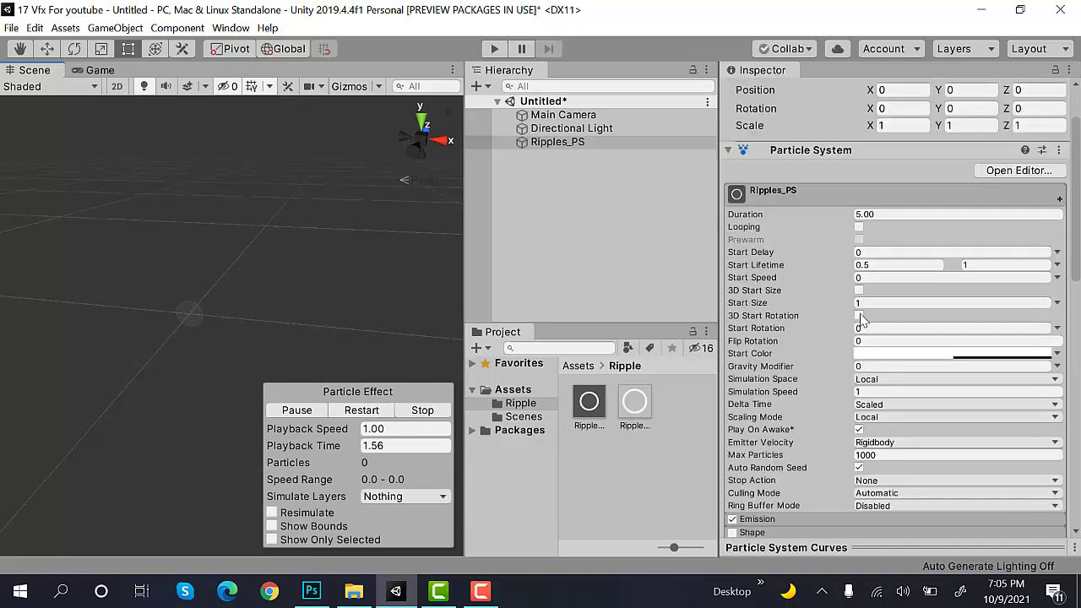
Step: Set the minimum Start Lifetime to 0.2
{"action": "left_click", "coordinate": [936, 267]}
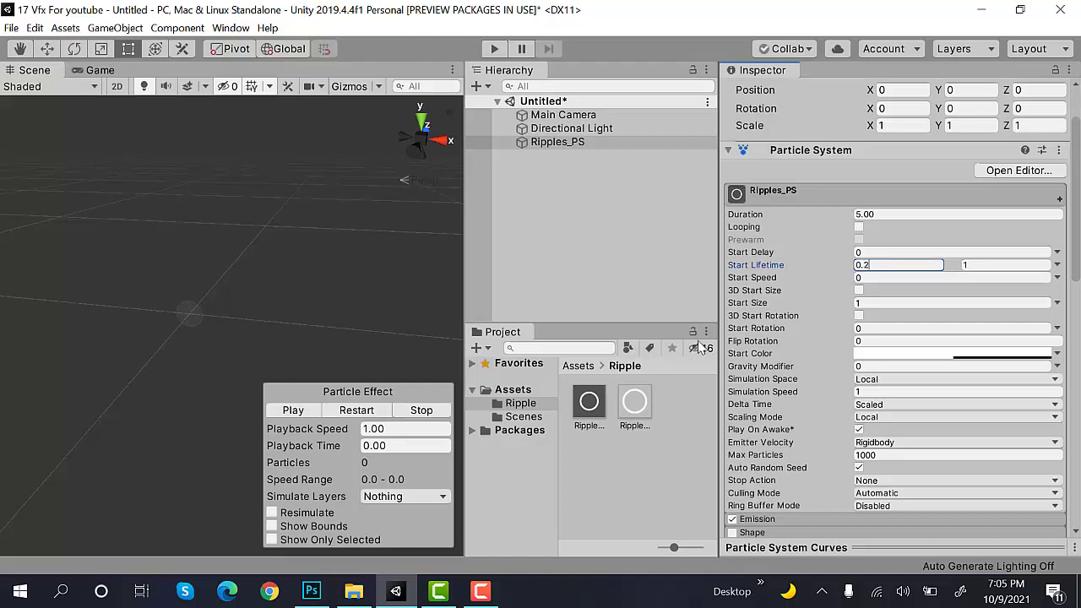
{"action": "type", "text": "0.2"}
{"action": "left_click", "coordinate": [356, 411]}
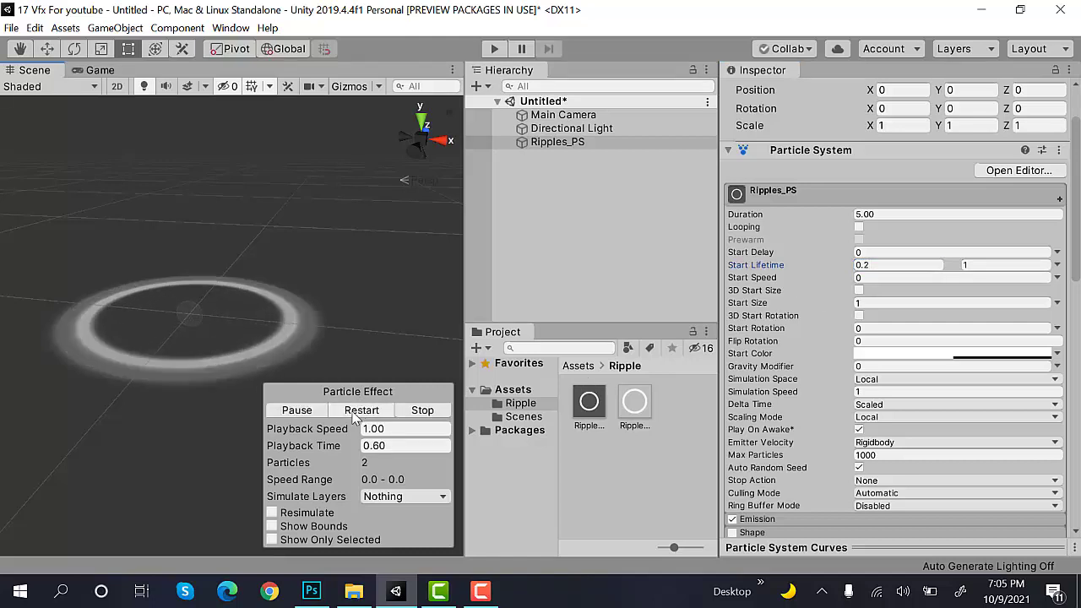
Step: Restart the particle effect repeatedly to preview the staggered ripple rings
{"action": "left_click", "coordinate": [356, 411]}
{"action": "left_click", "coordinate": [355, 414]}
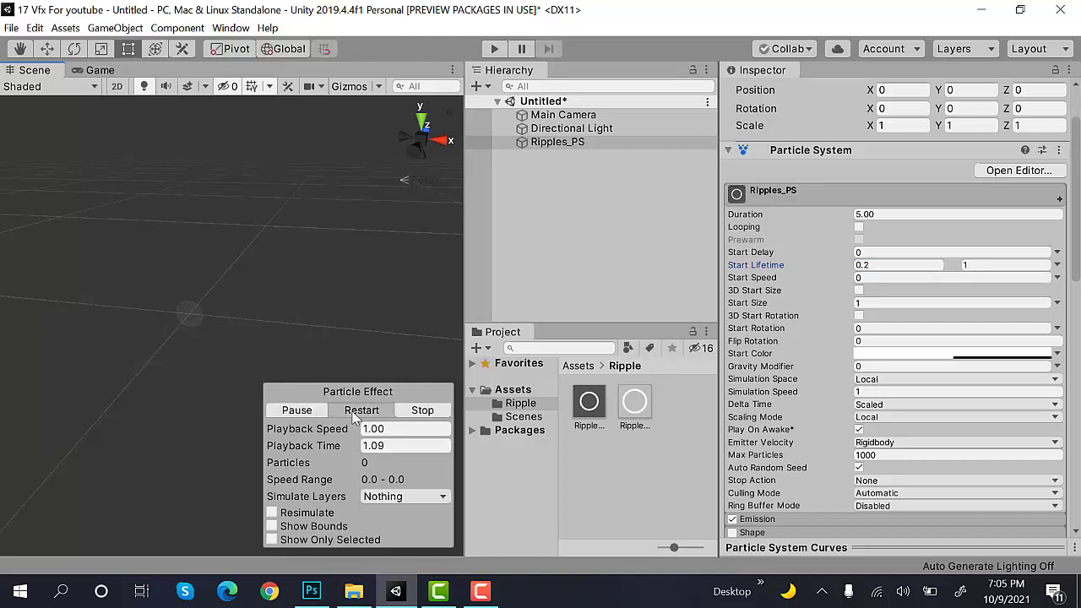
{"action": "left_click", "coordinate": [355, 412]}
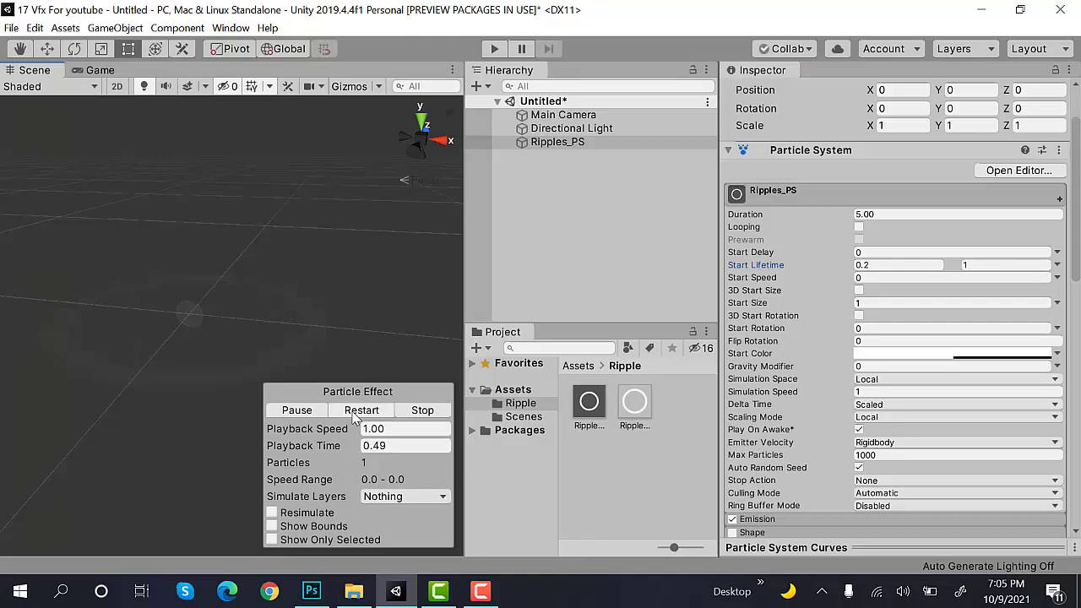
{"action": "left_click", "coordinate": [355, 412]}
{"action": "left_click", "coordinate": [425, 414]}
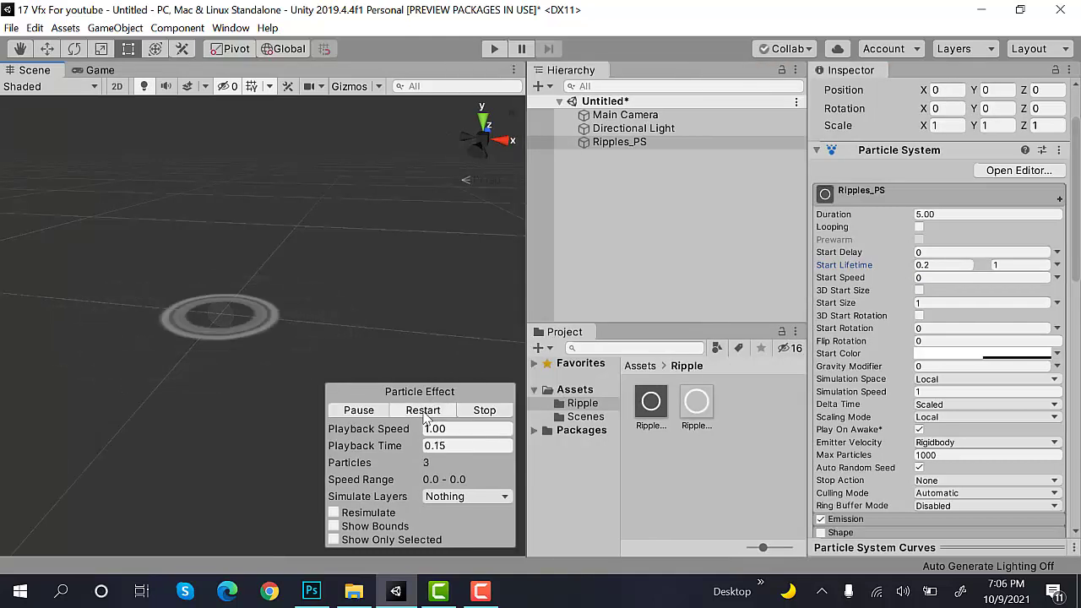